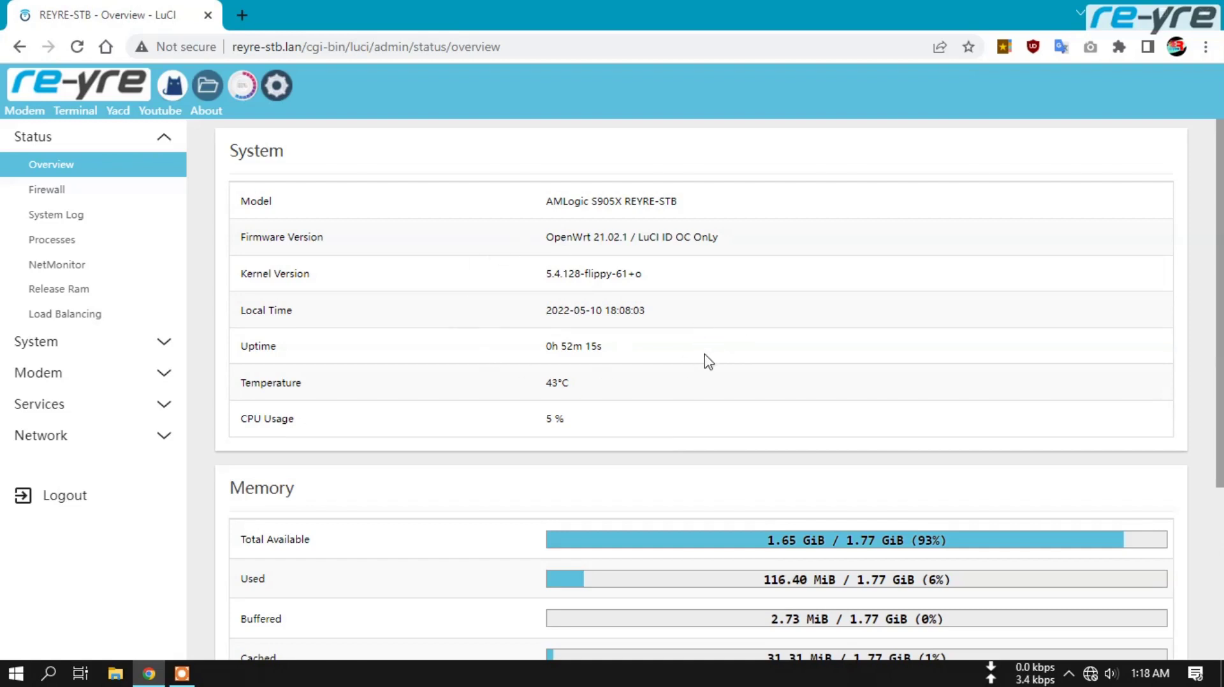
- Check the network interfaces, then run lsusb in the router's terminal and examine the Qualcomm modem entry
left_click(276, 89)
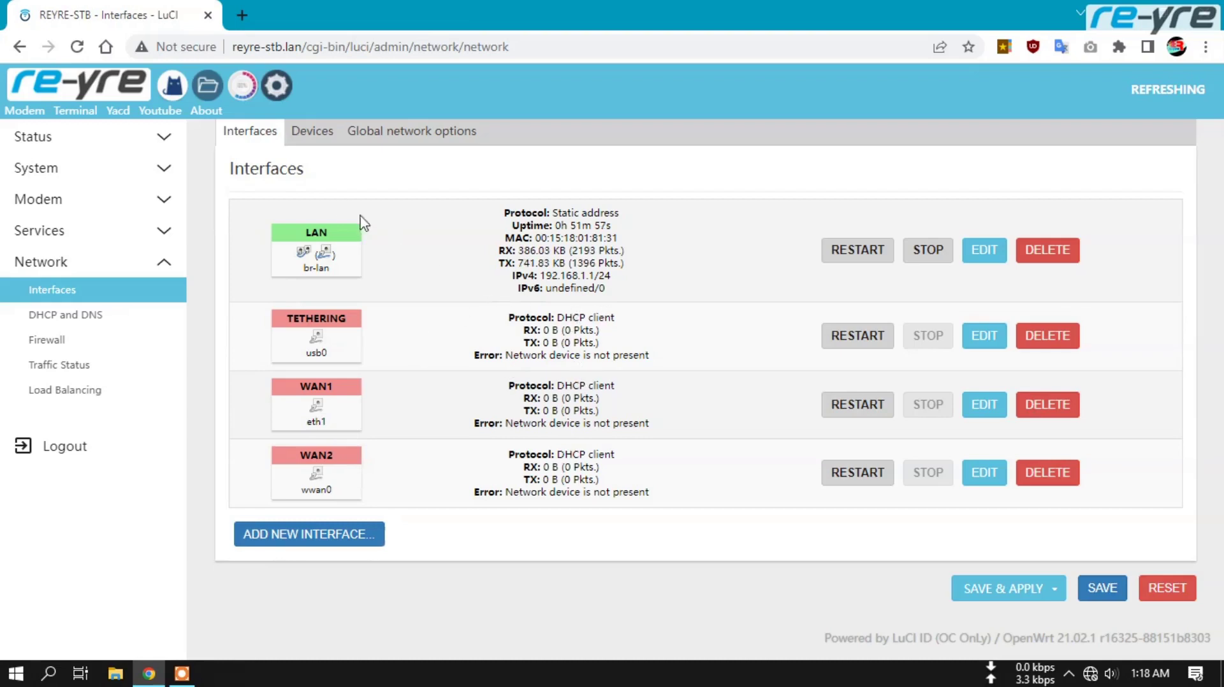
left_click(81, 114)
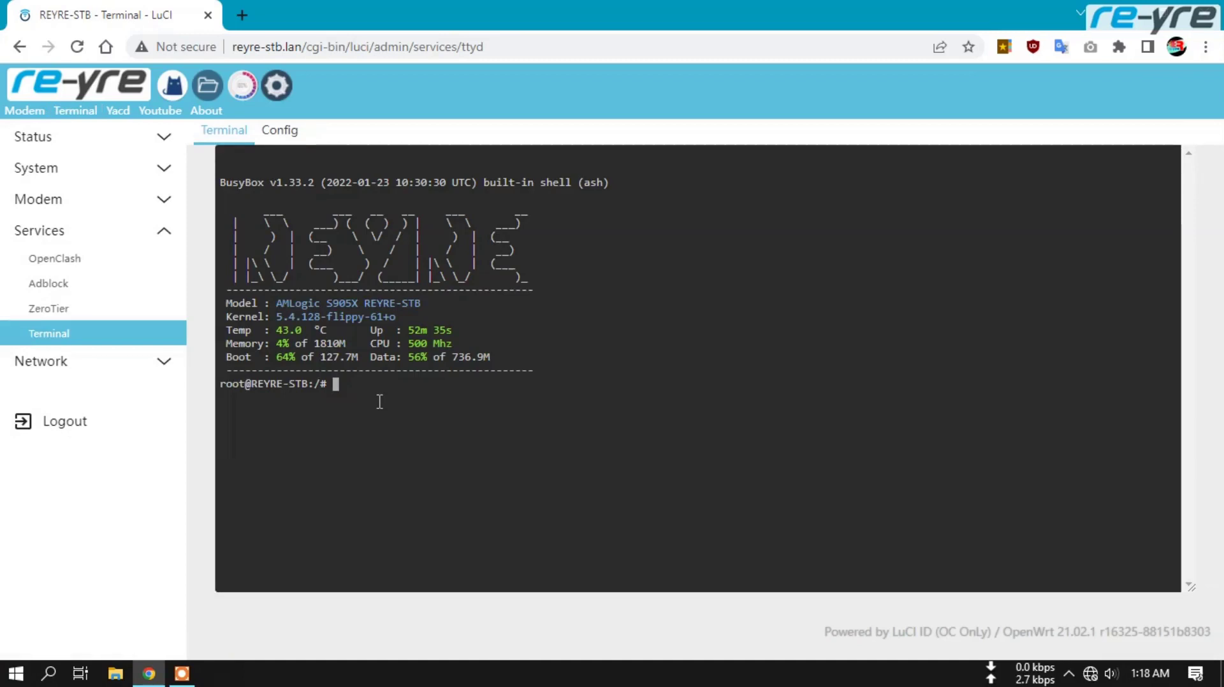
type("lsusb")
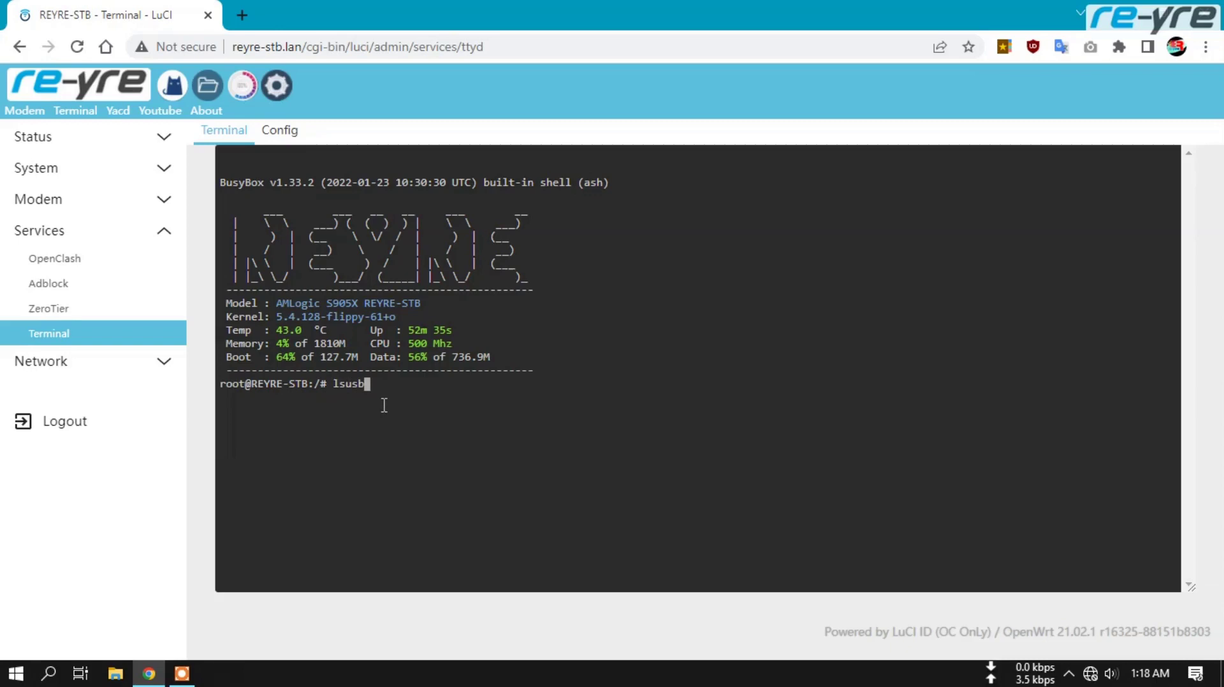
key("Return")
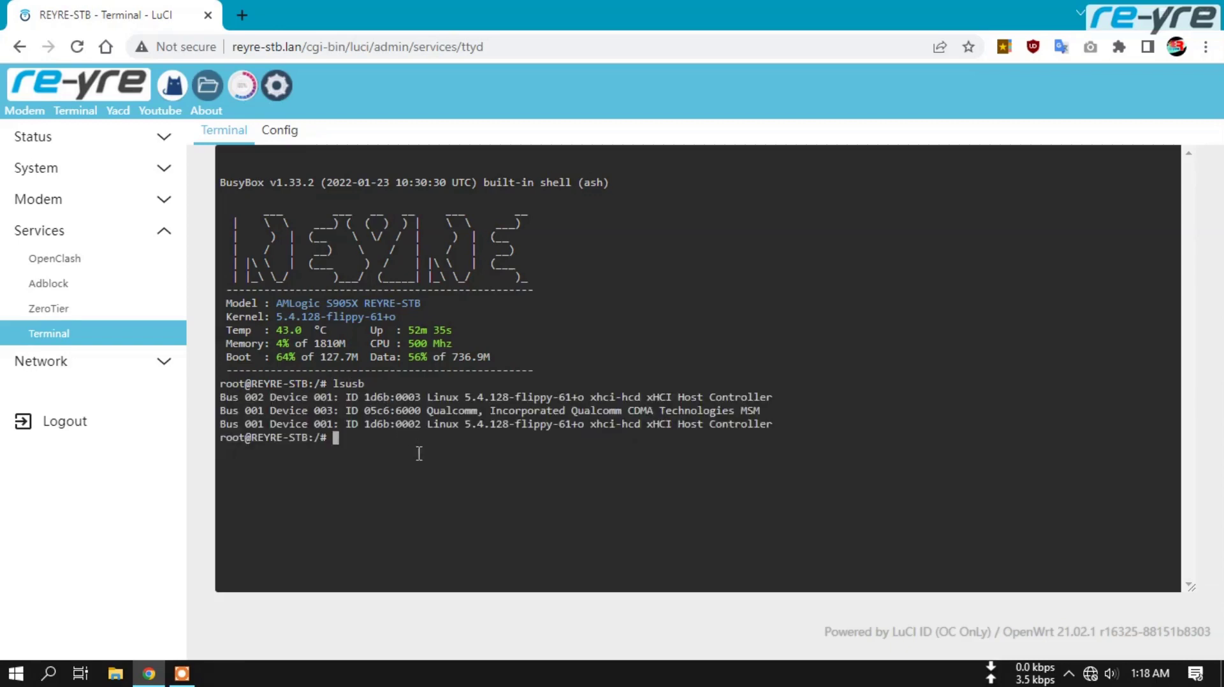
left_click_drag(428, 410, 759, 414)
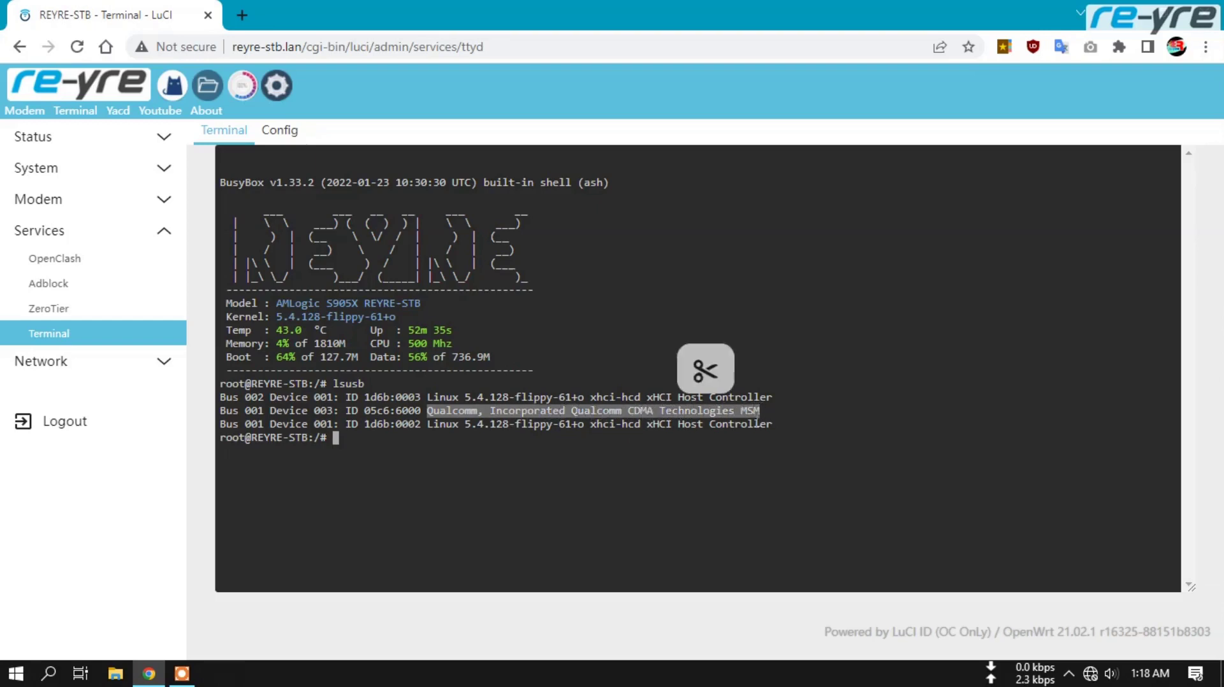
left_click(708, 443)
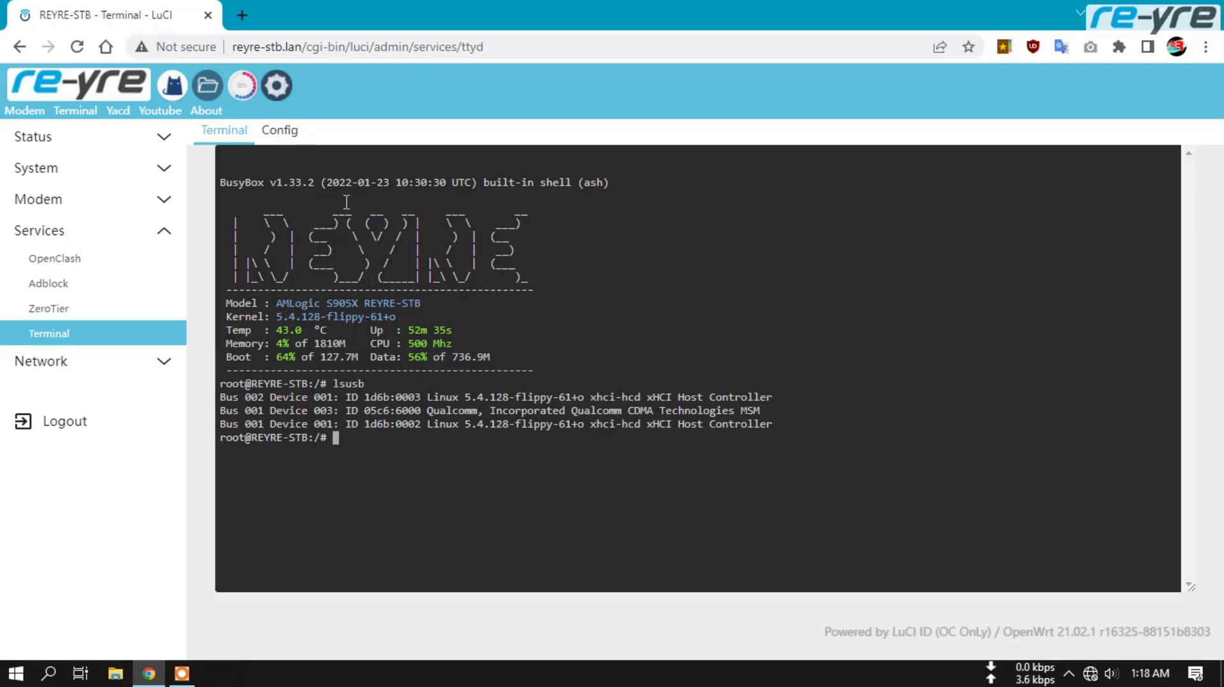
- Create a new network interface named mdm99600 with the UMTS/GPRS/EV-DO protocol
left_click(275, 86)
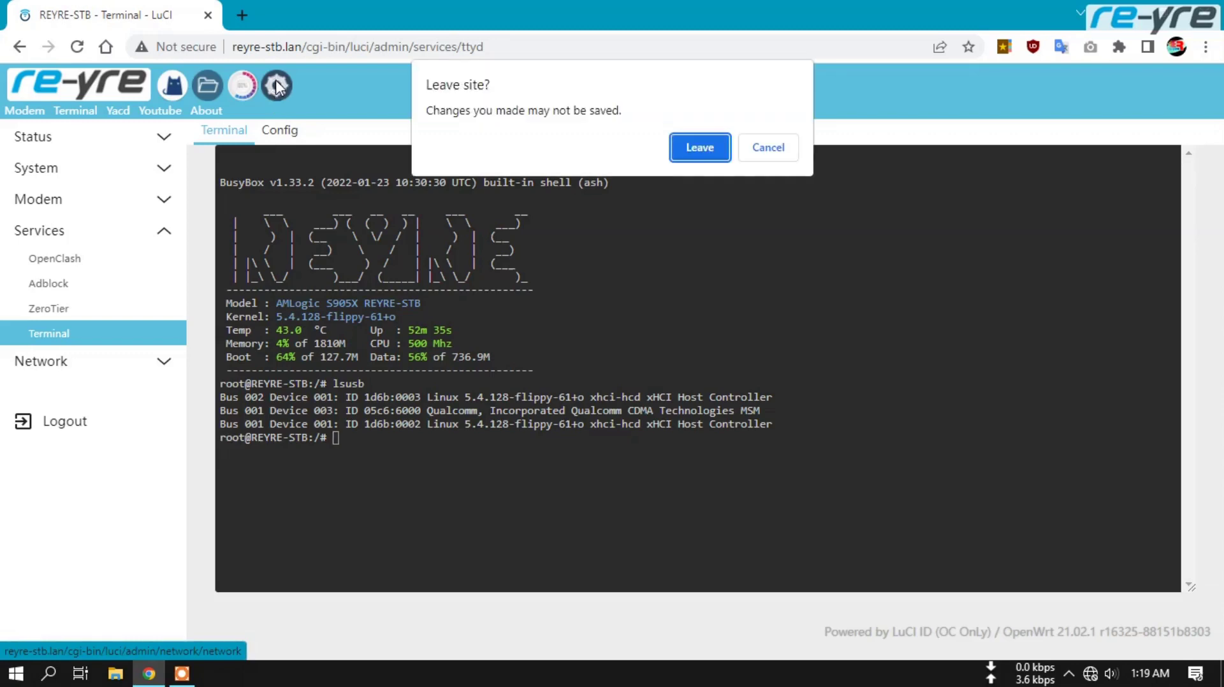
left_click(691, 140)
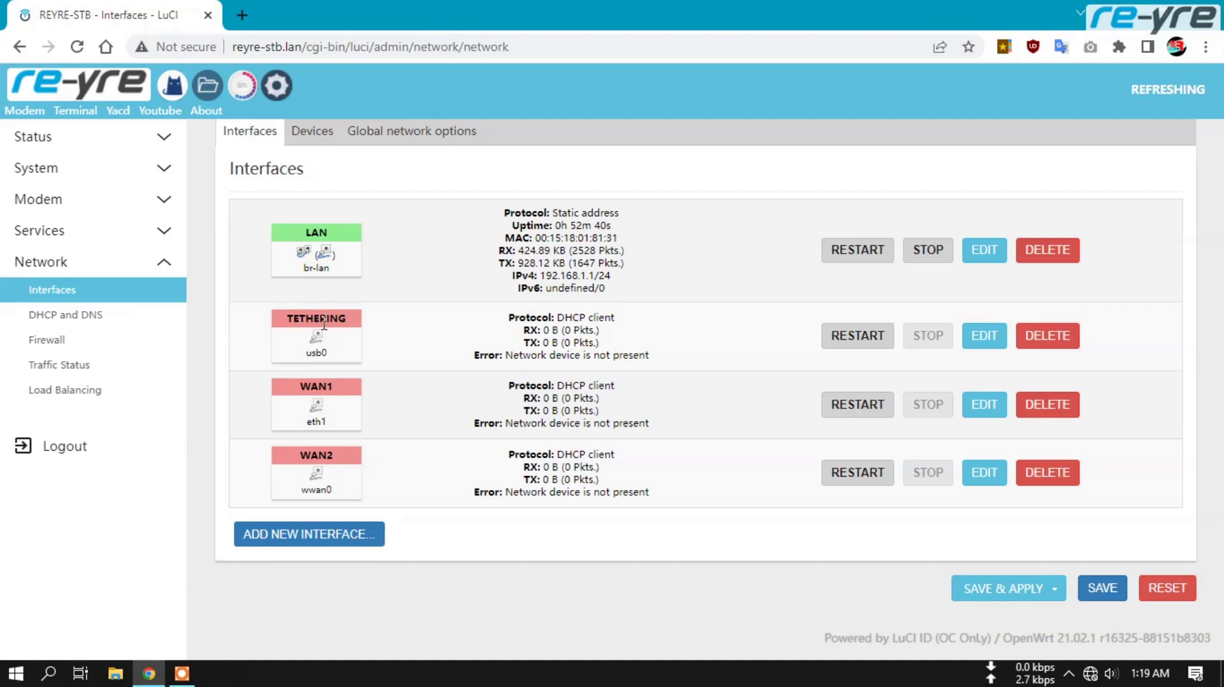
left_click(317, 539)
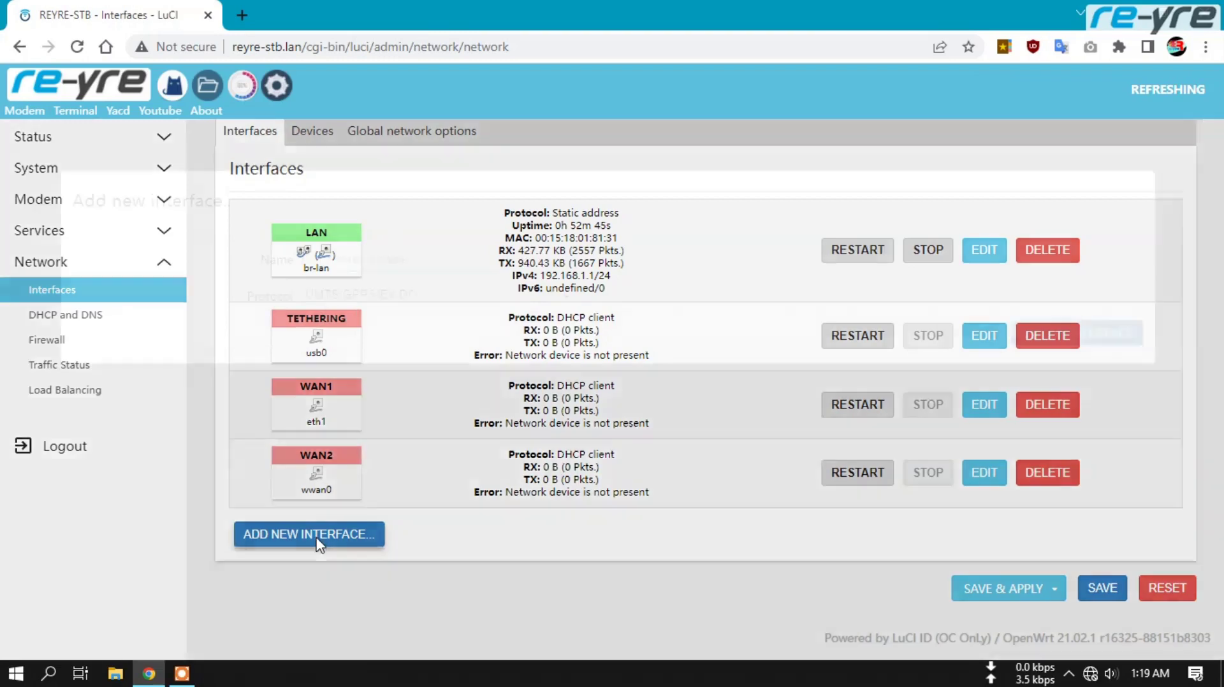
left_click(423, 258)
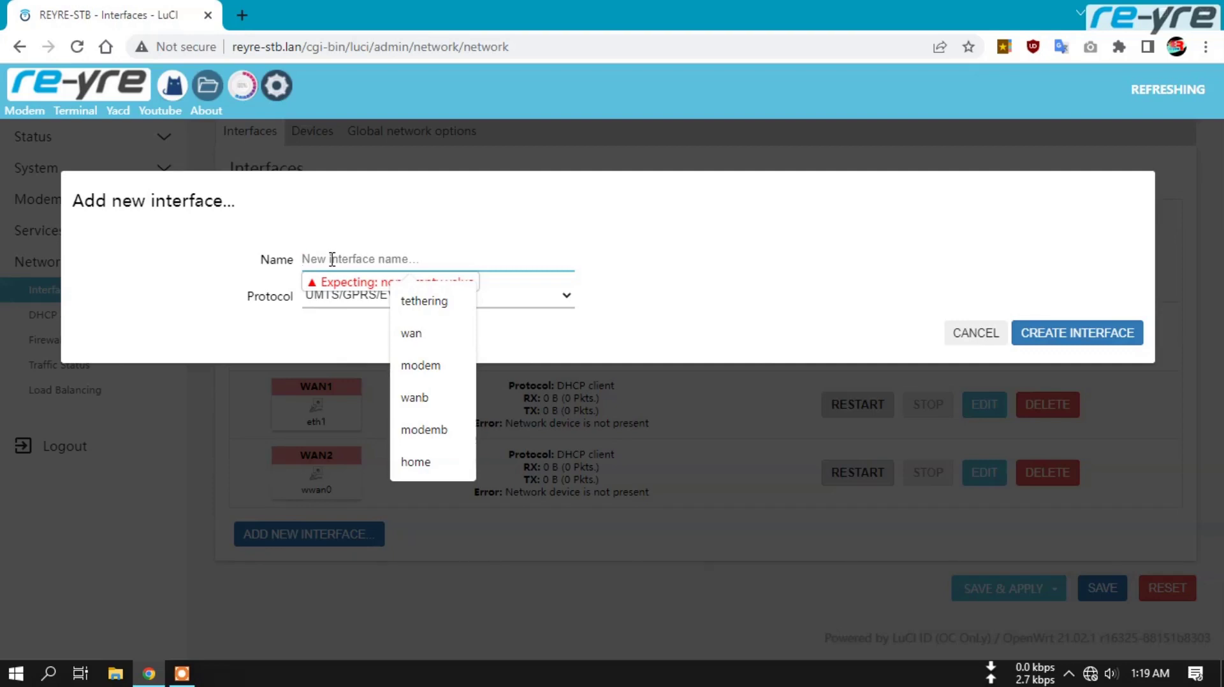
type("mdm")
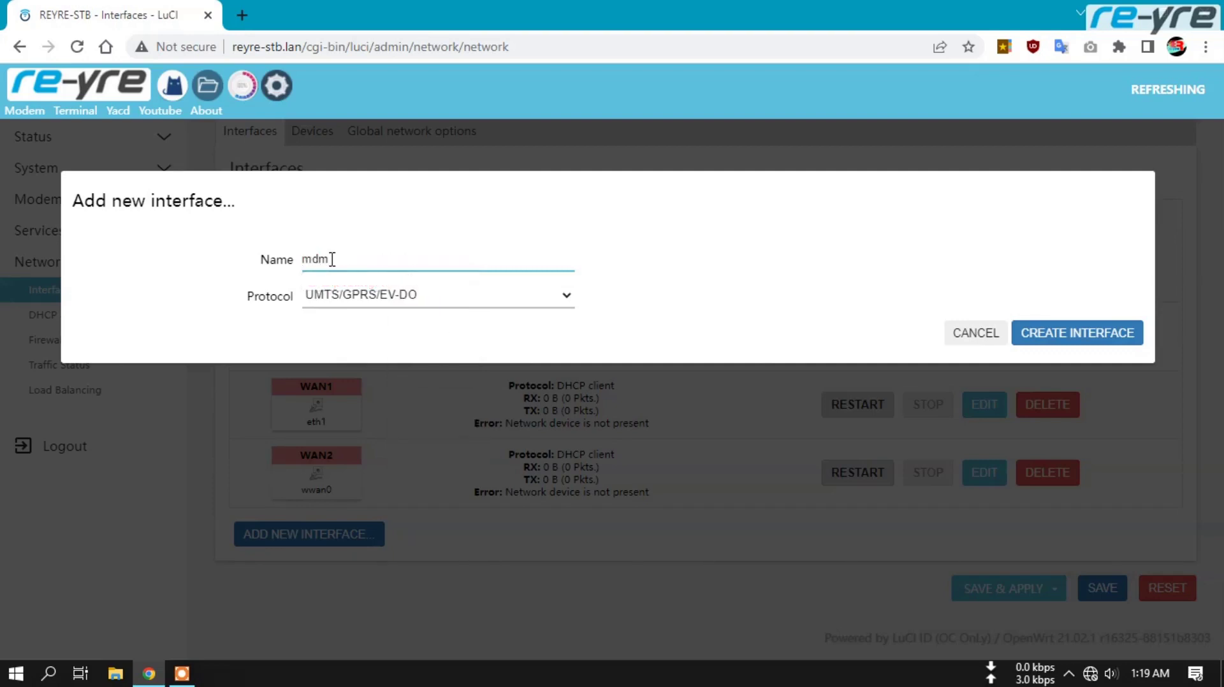
type("96")
key("BackSpace")
type("9600")
left_click(368, 300)
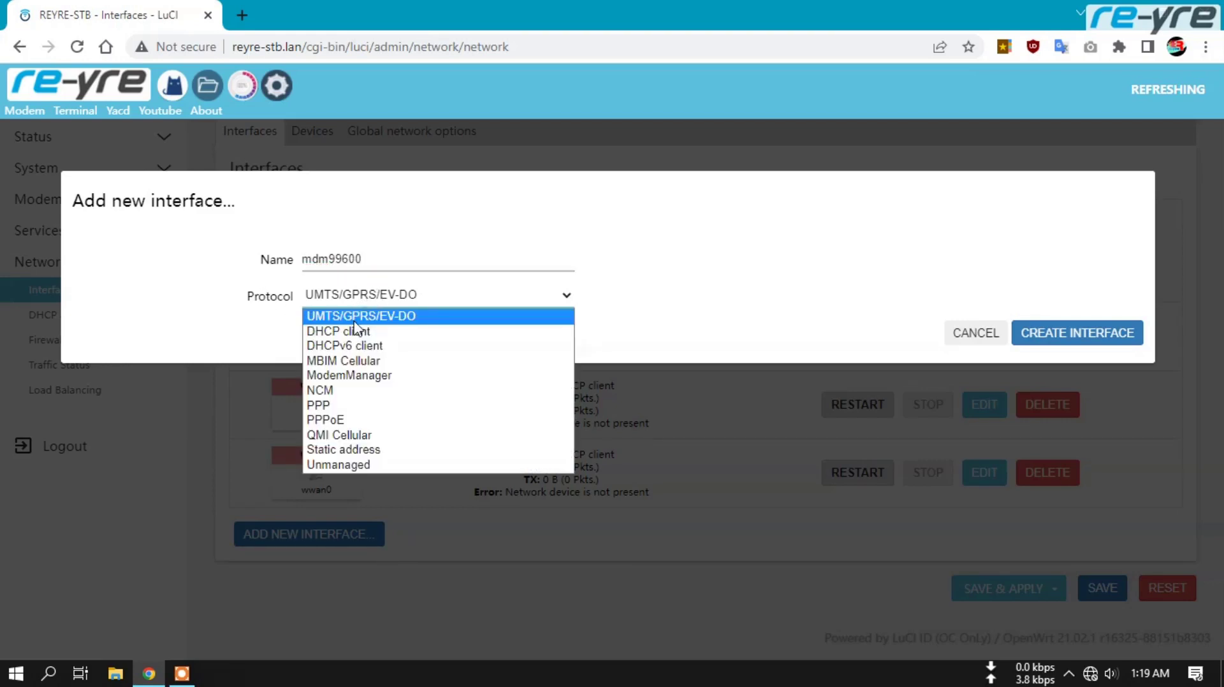
left_click(381, 321)
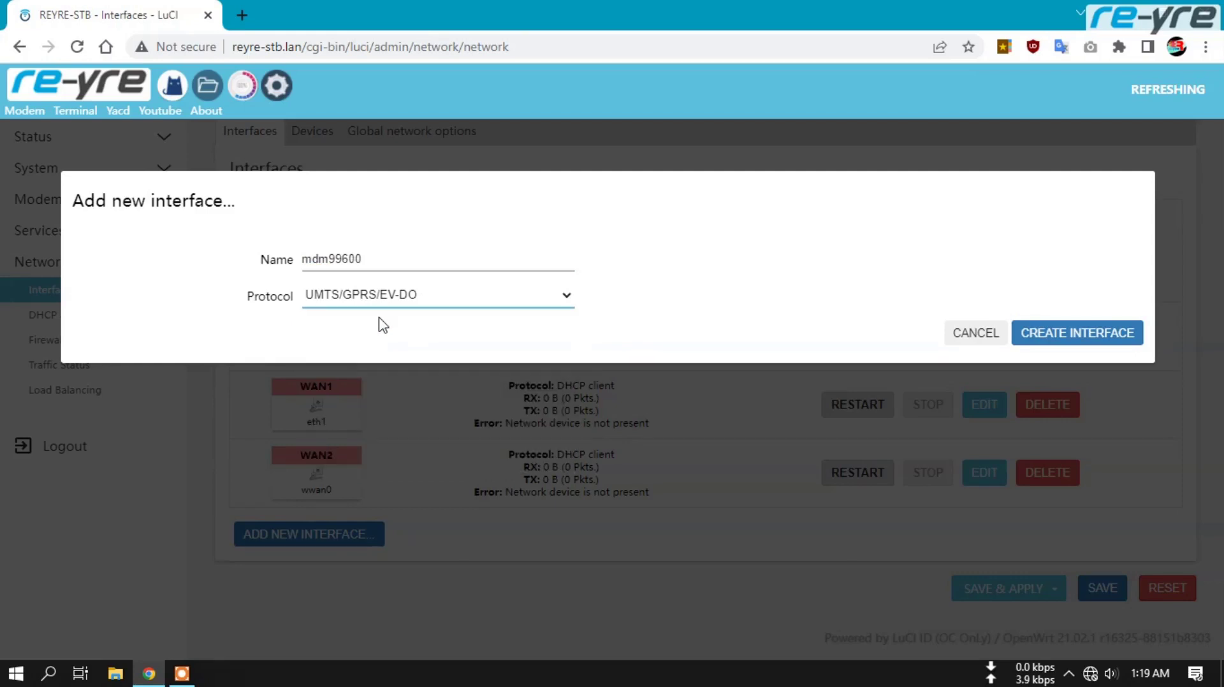
left_click(1077, 333)
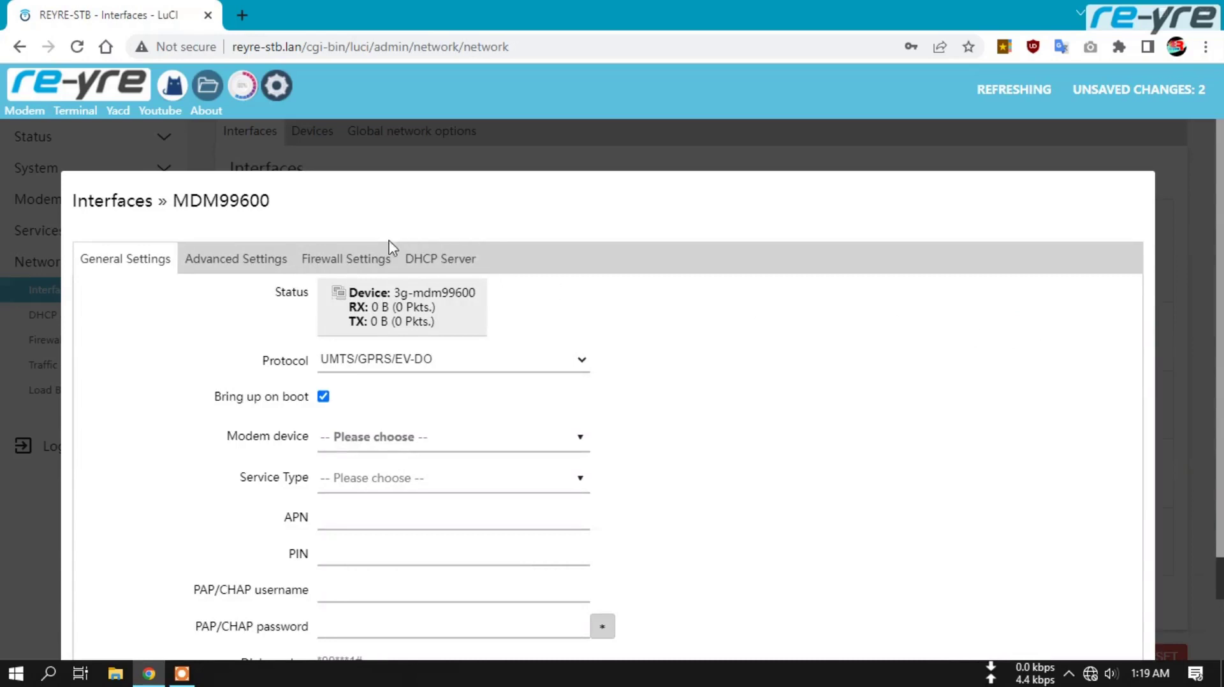
- Assign the MDM99600 interface to the wan firewall zone
left_click(347, 261)
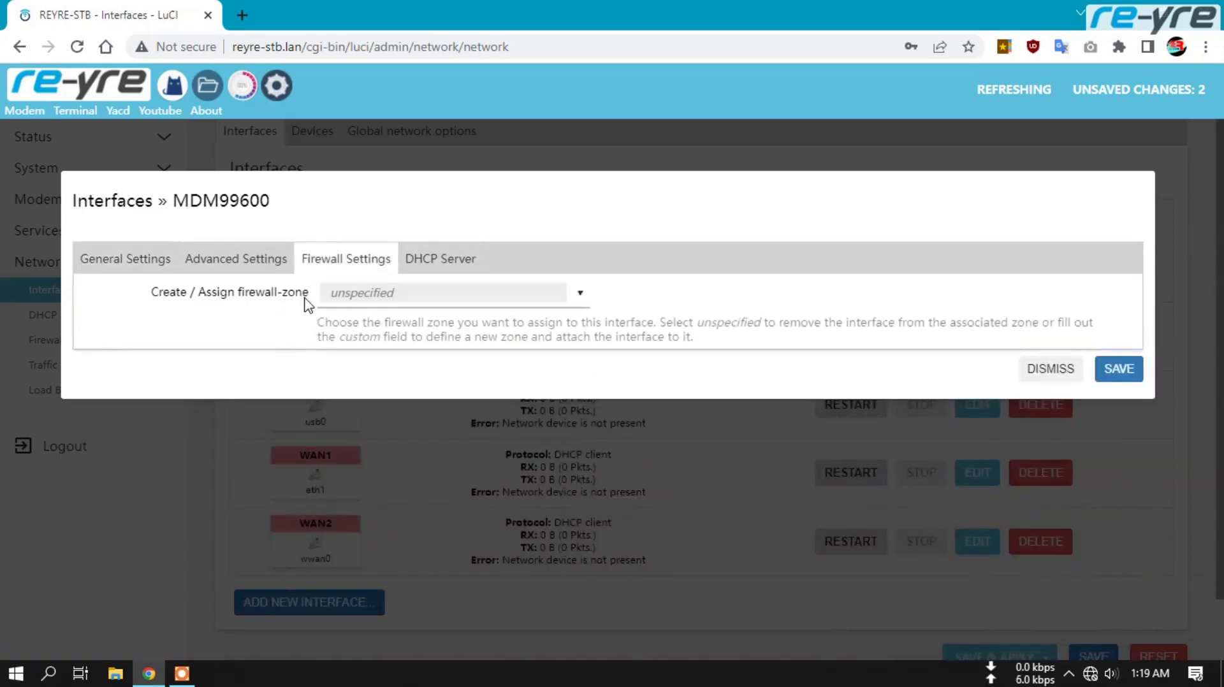
left_click(408, 295)
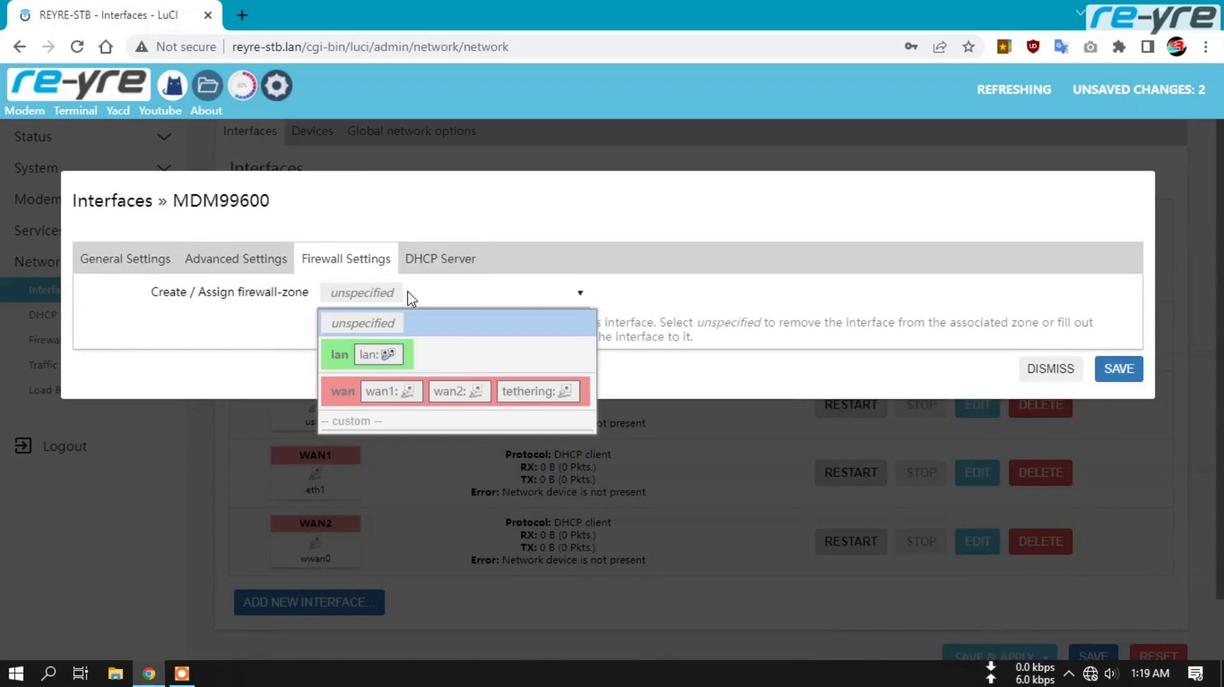
left_click(348, 394)
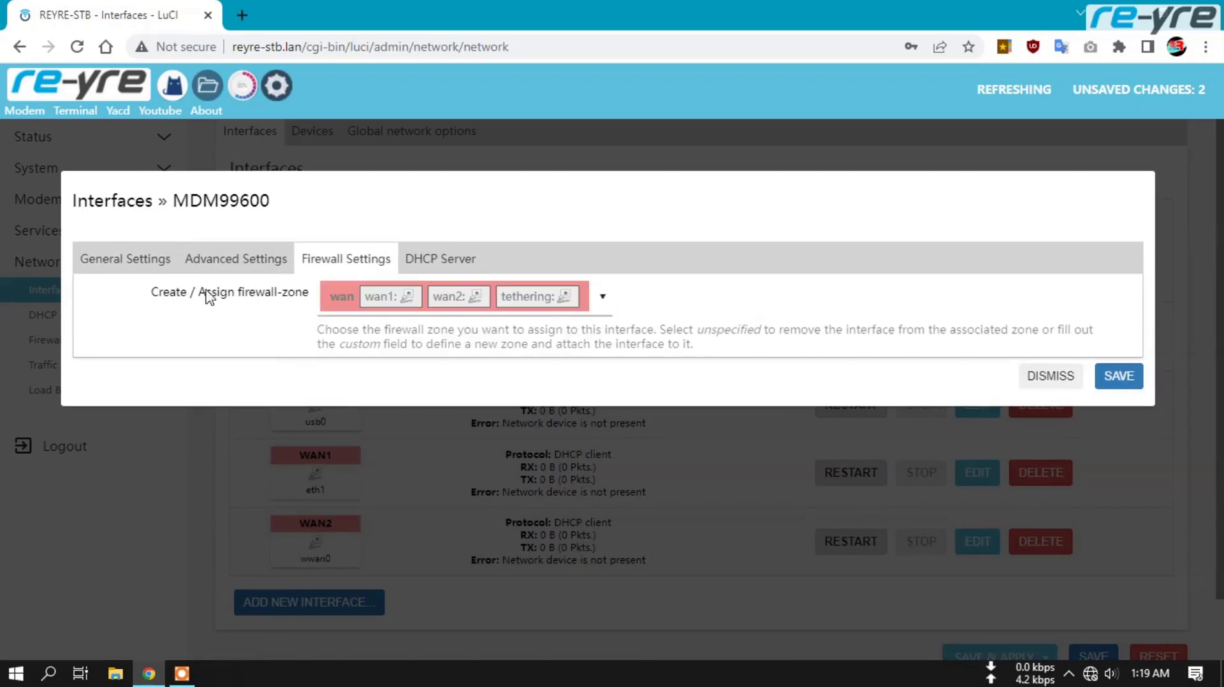
- In the MDM99600 general settings, set the APN to internet and the modem device to /dev/ttyUSB0
left_click(116, 266)
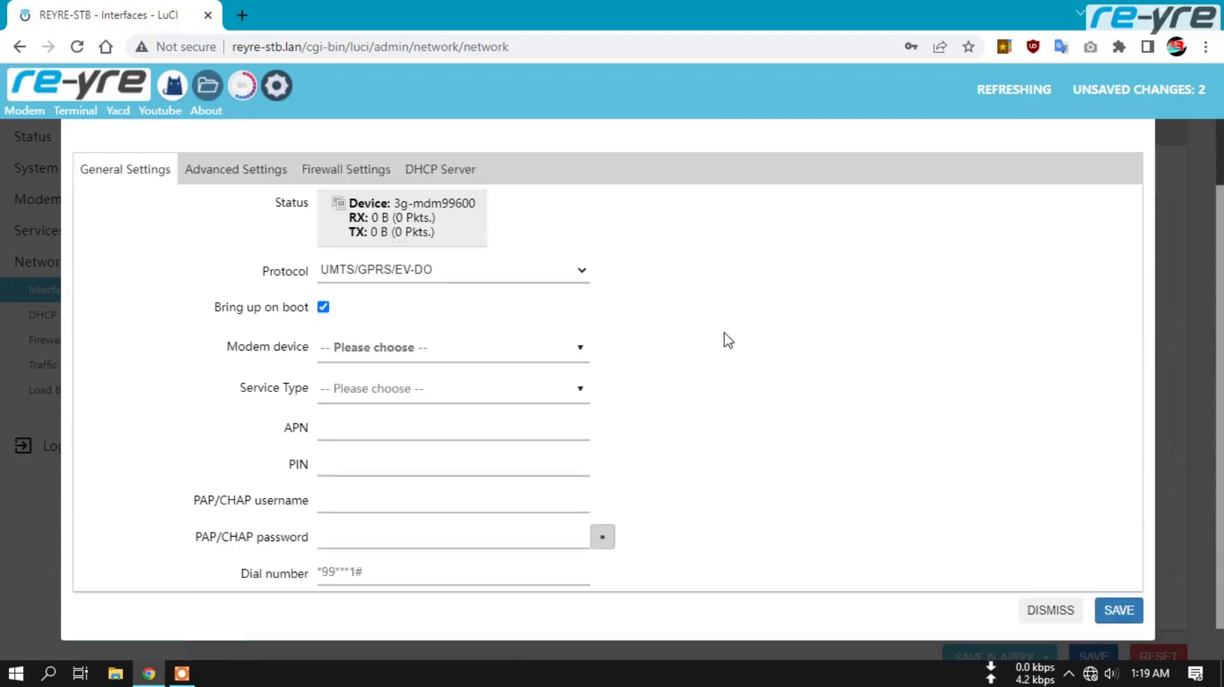
left_click(339, 431)
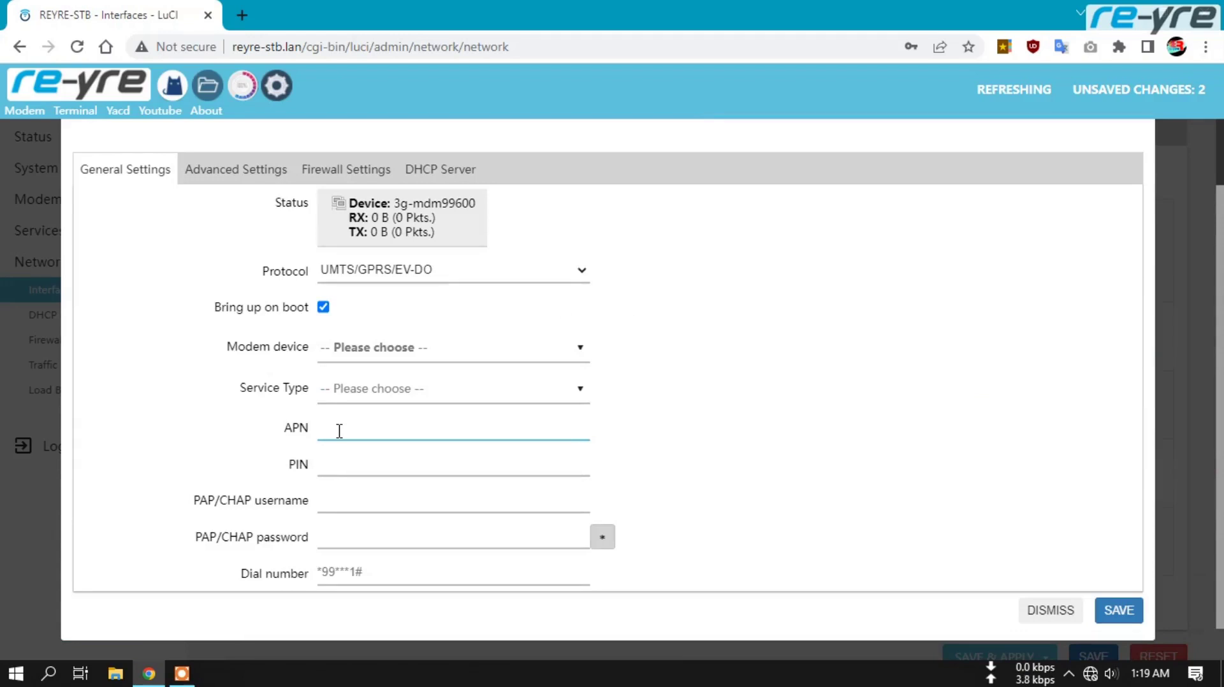
type("internet")
left_click(566, 352)
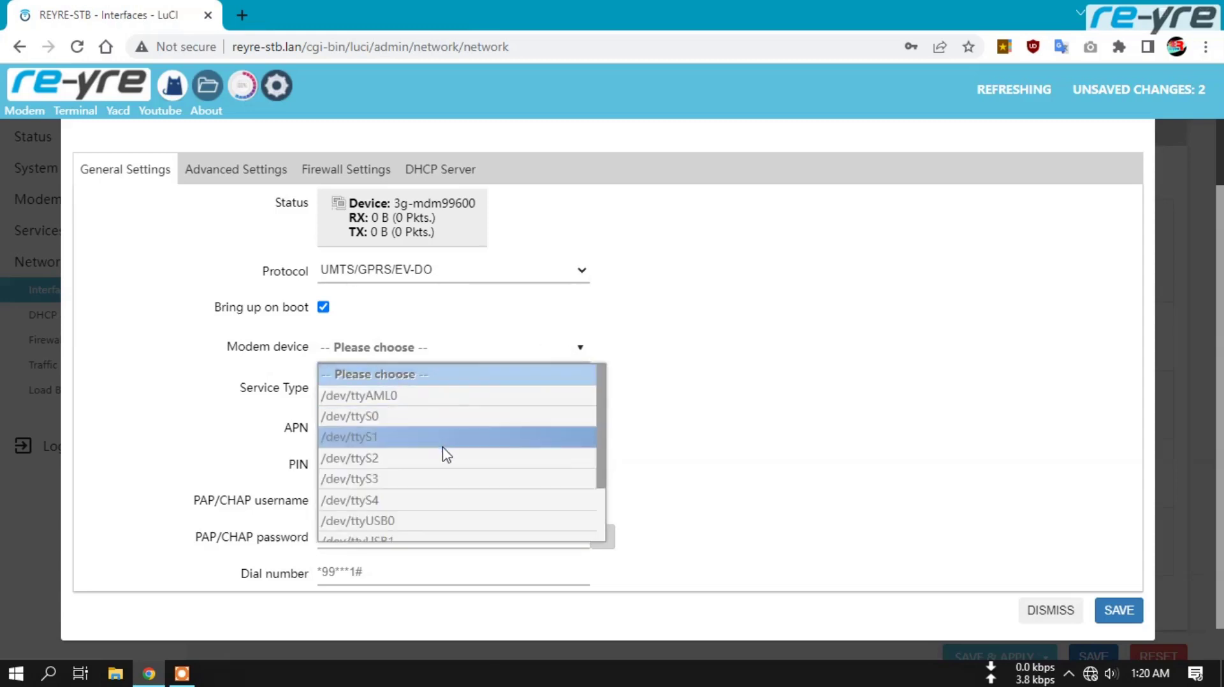
scroll(447, 460, "down", 3)
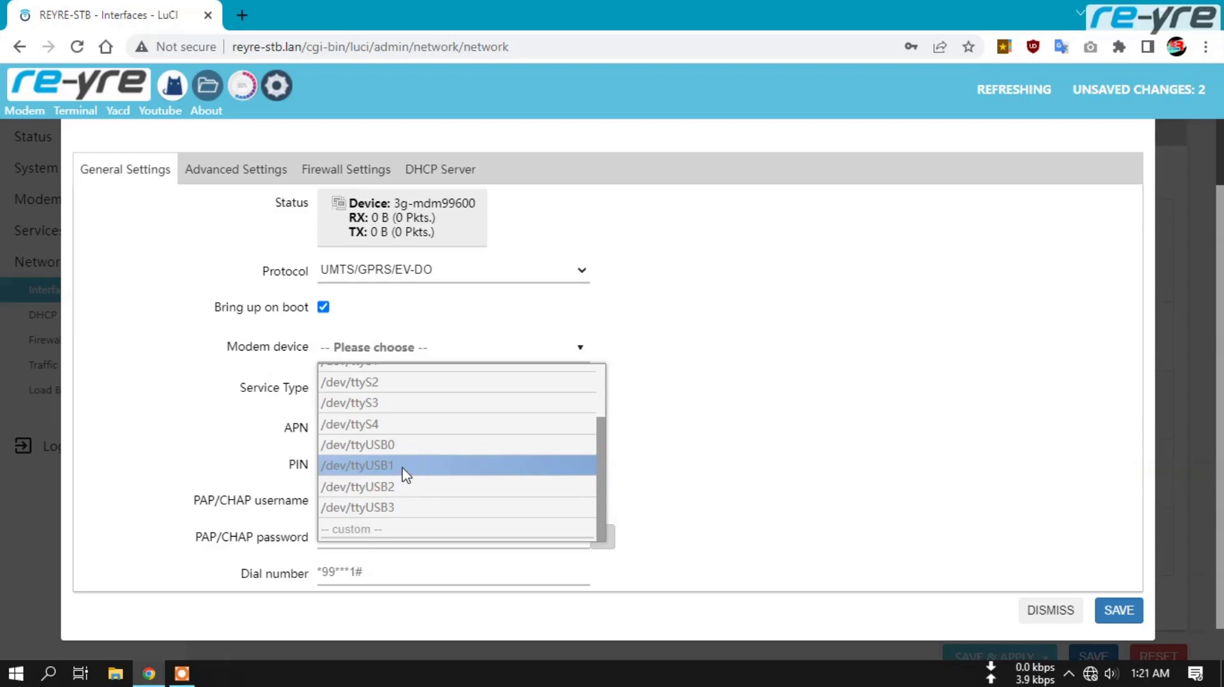
left_click(376, 446)
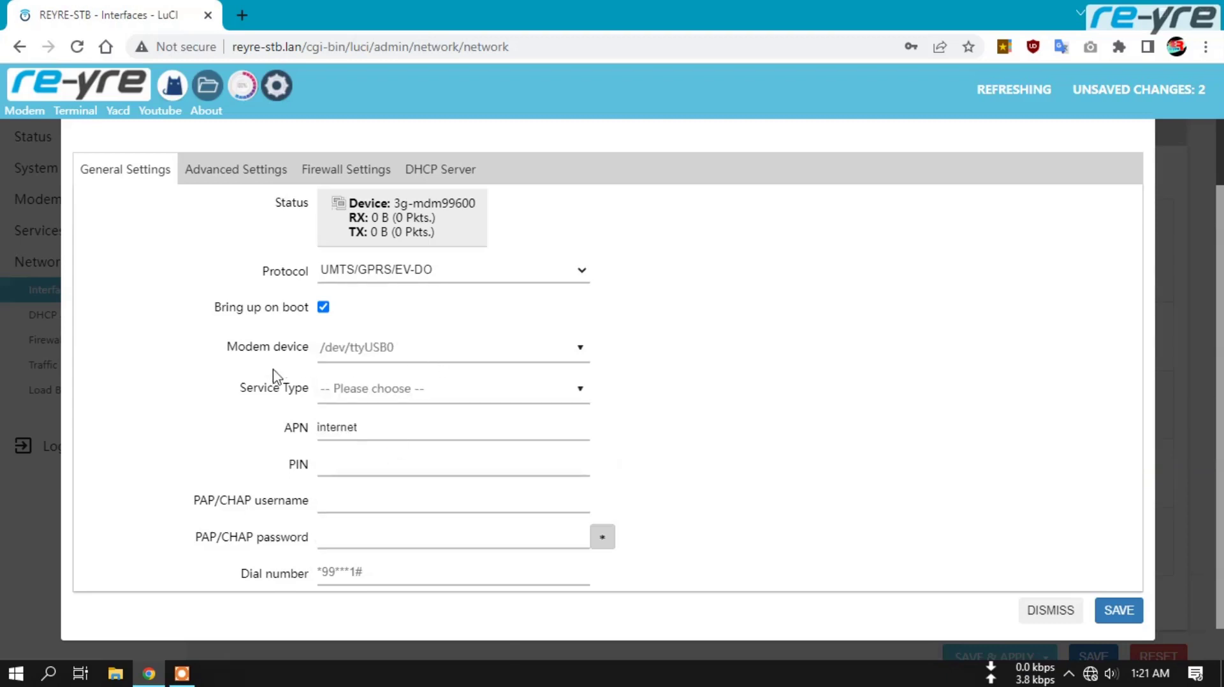
- Set the service type to the custom value LTE and save the MDM99600 interface settings
left_click(397, 396)
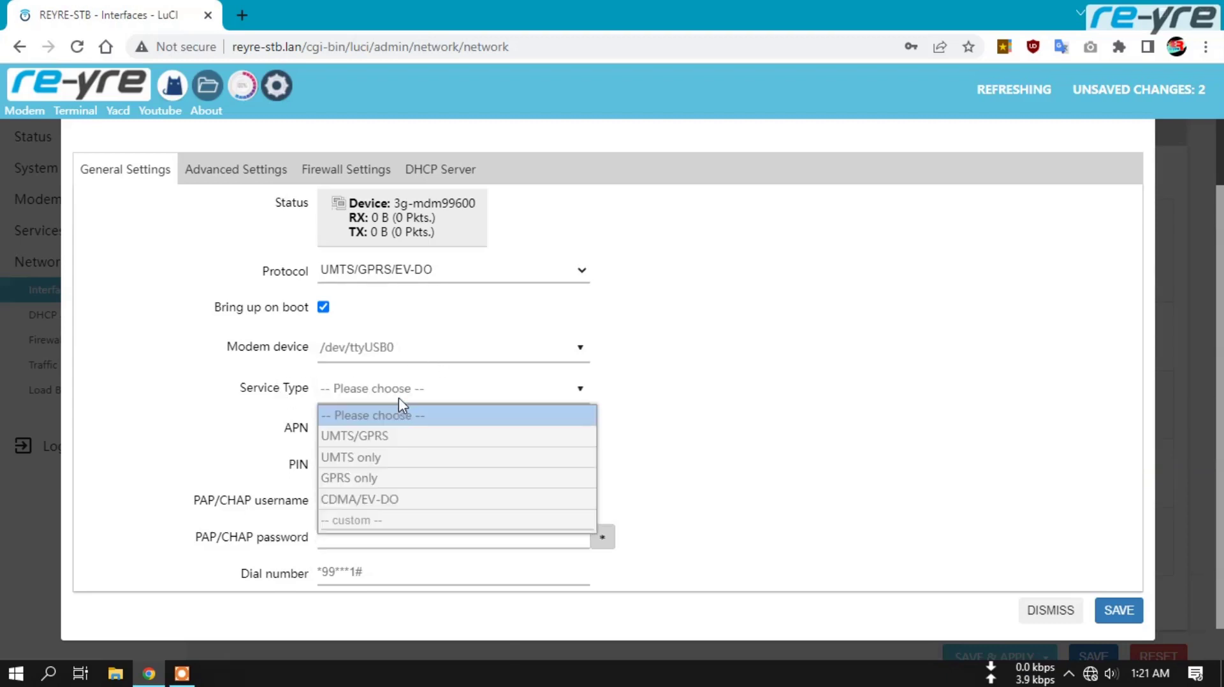
left_click(361, 522)
type("LTE")
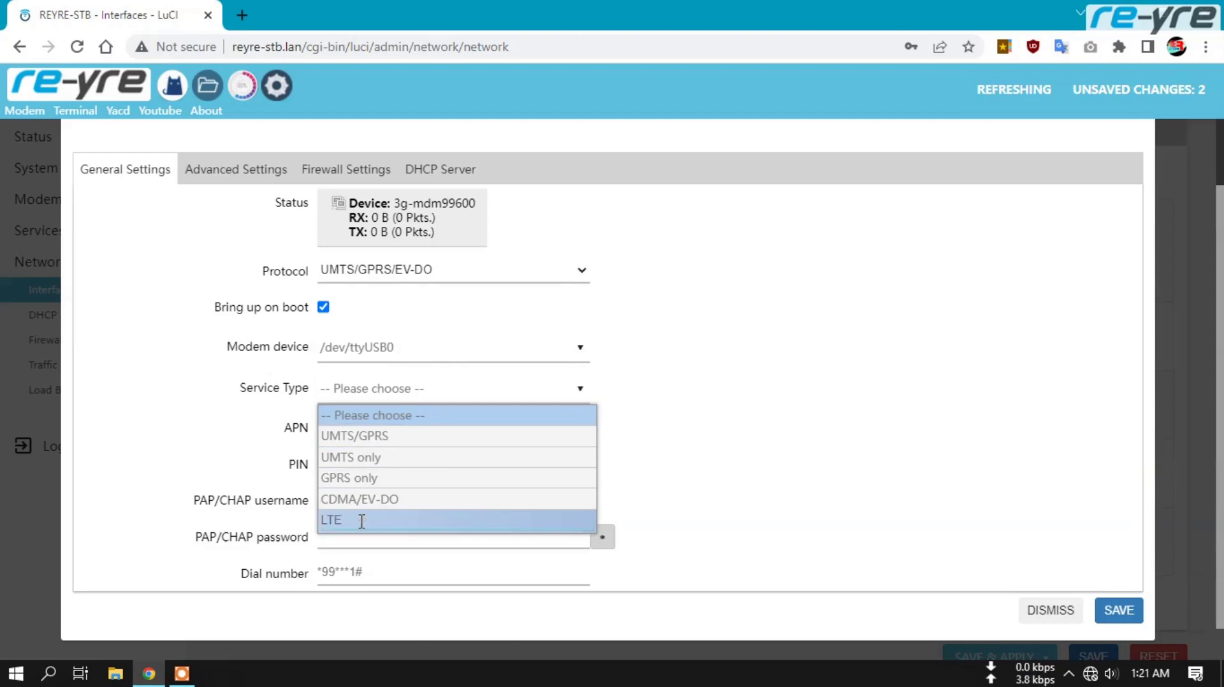
left_click(362, 520)
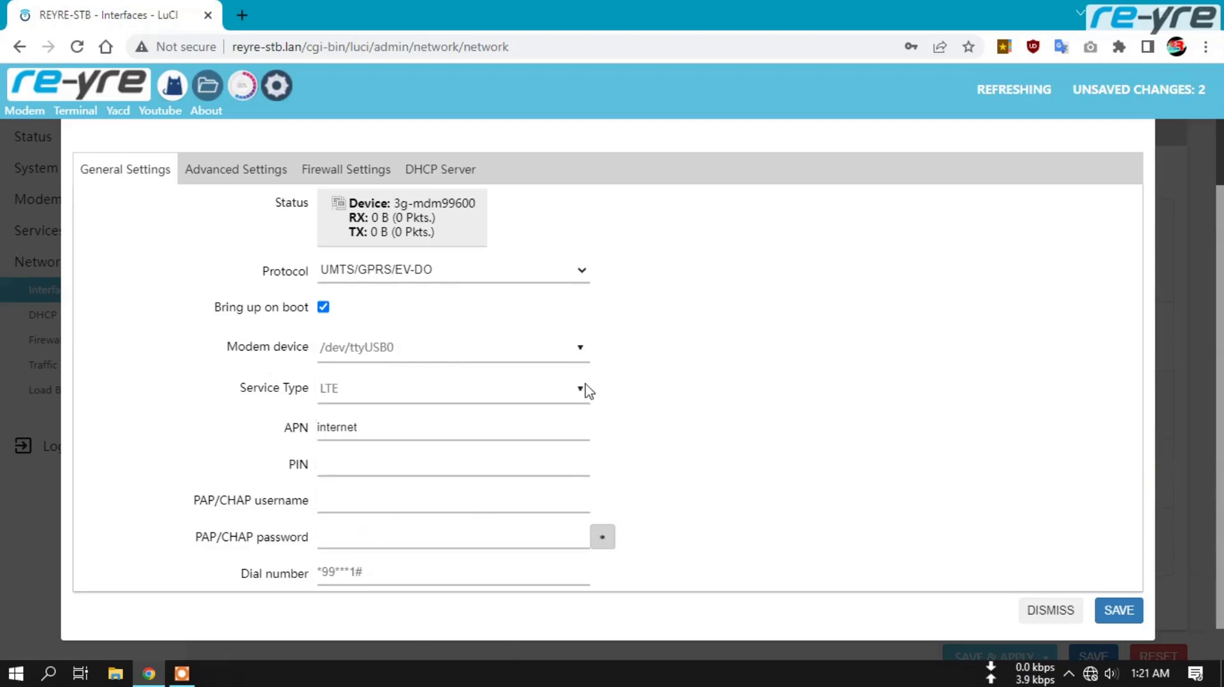
left_click(1119, 611)
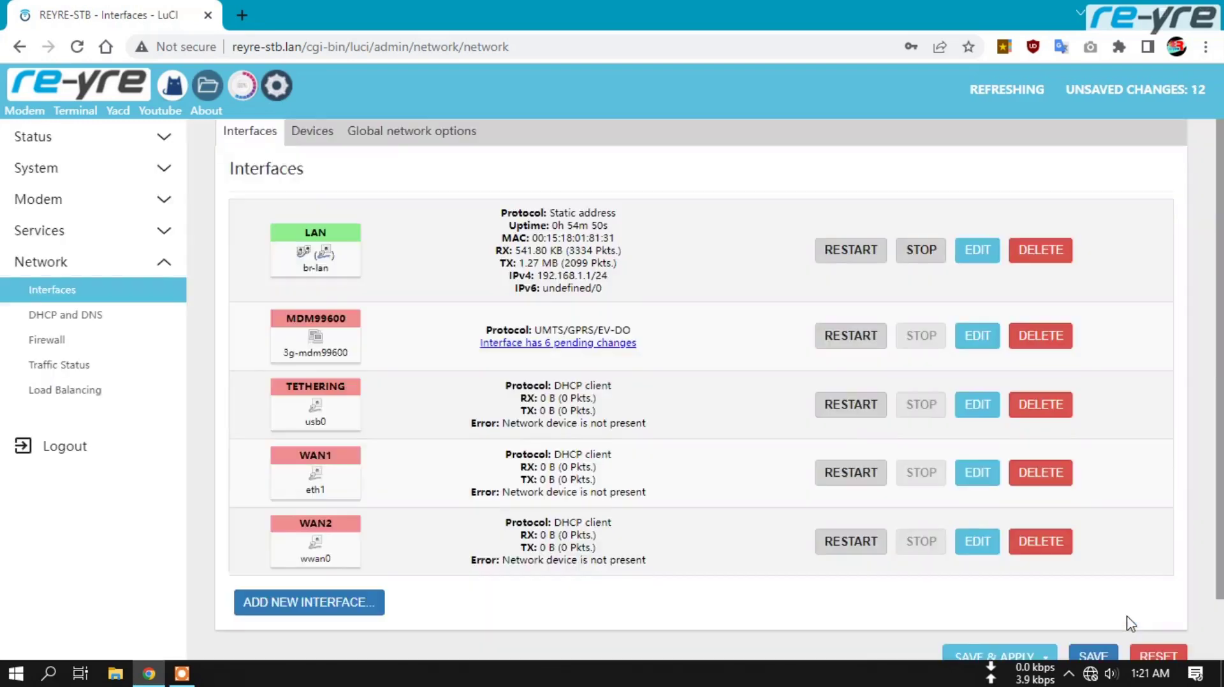
- Save and apply the pending network changes, and check the MDM99600 interface's status
scroll(813, 492, "down", 2)
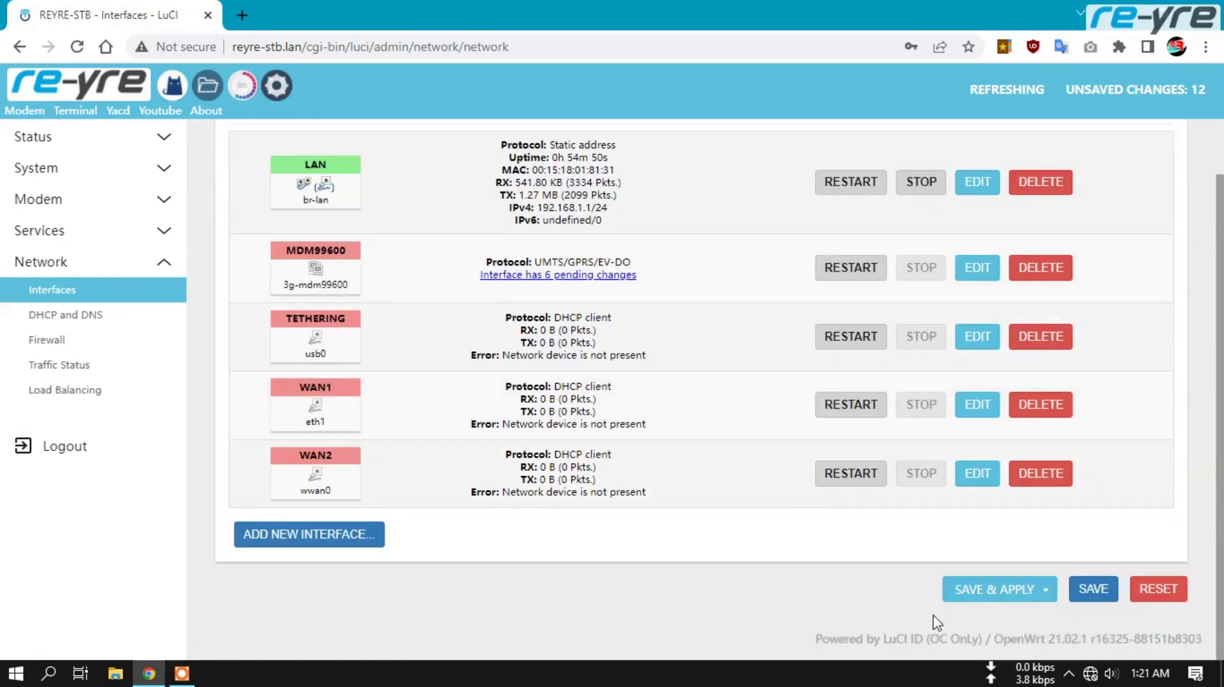
left_click(976, 589)
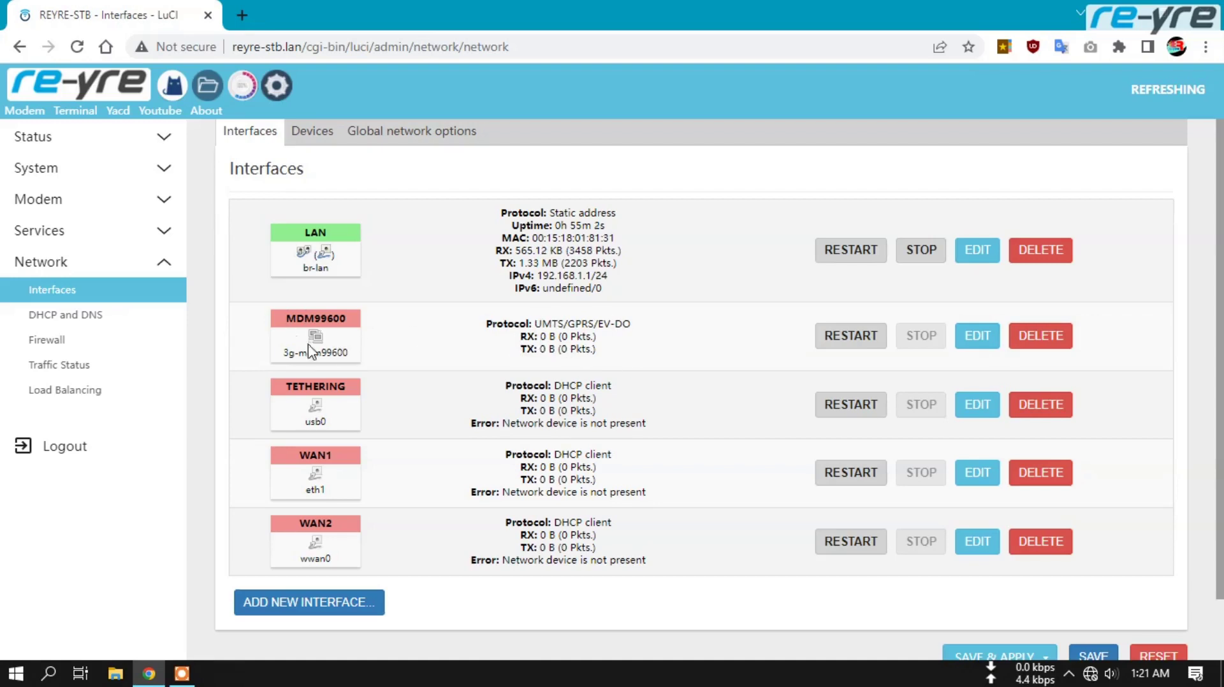
mouse_move(322, 337)
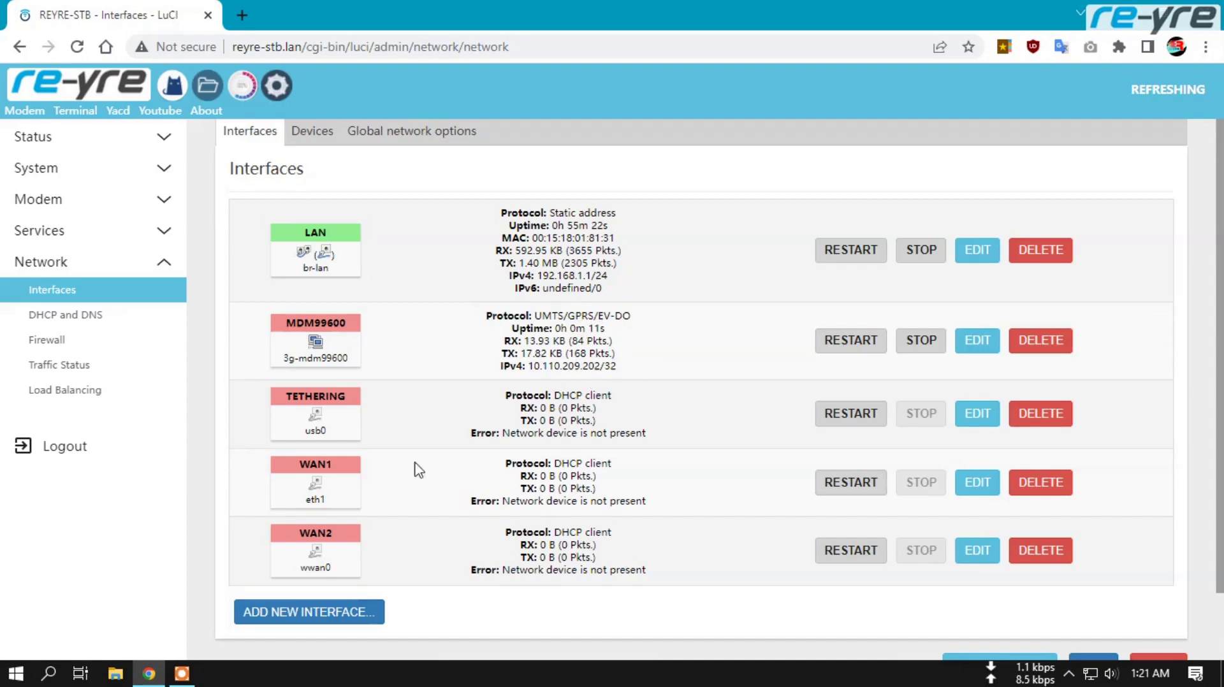
- Create a second network interface named mdm9600b with the UMTS/GPRS/EV-DO protocol
left_click(301, 626)
left_click(395, 266)
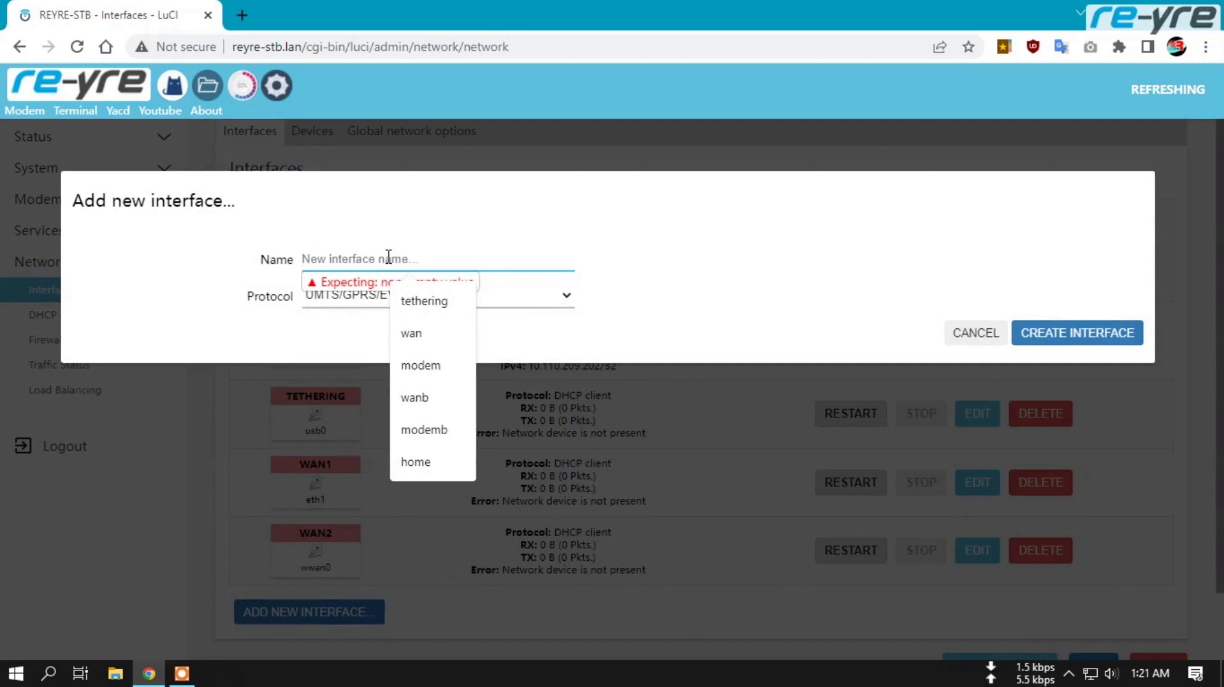
type("mdm9")
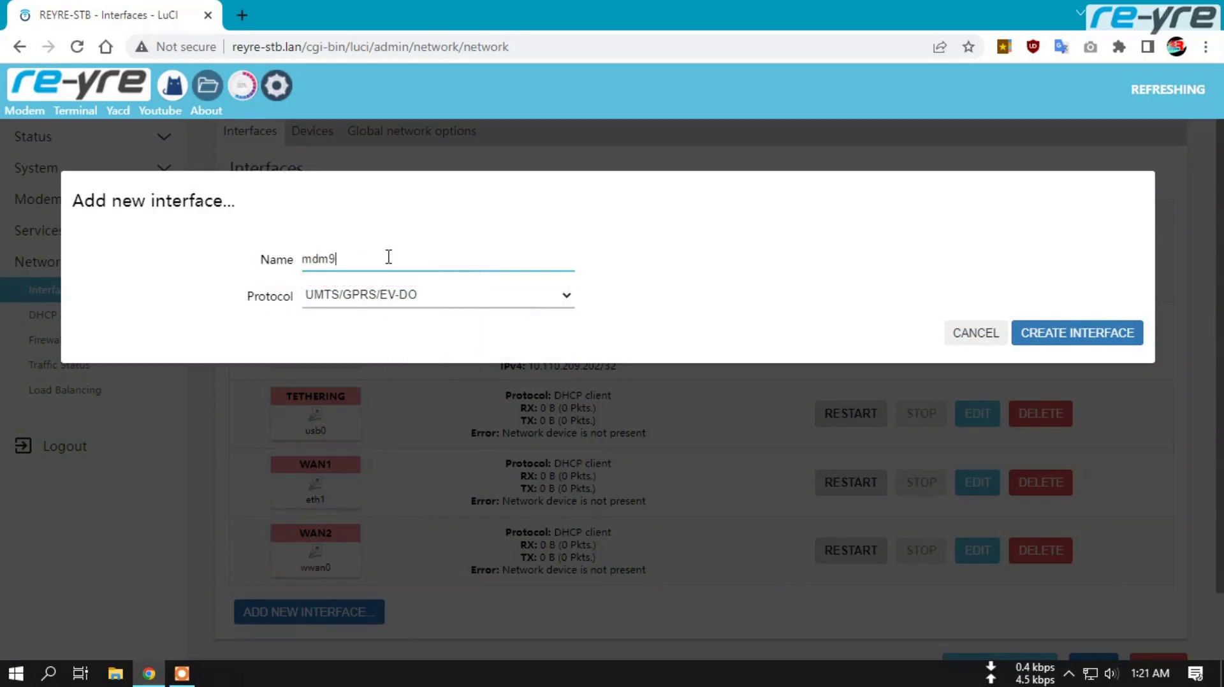
type("600")
type("b")
left_click(1080, 332)
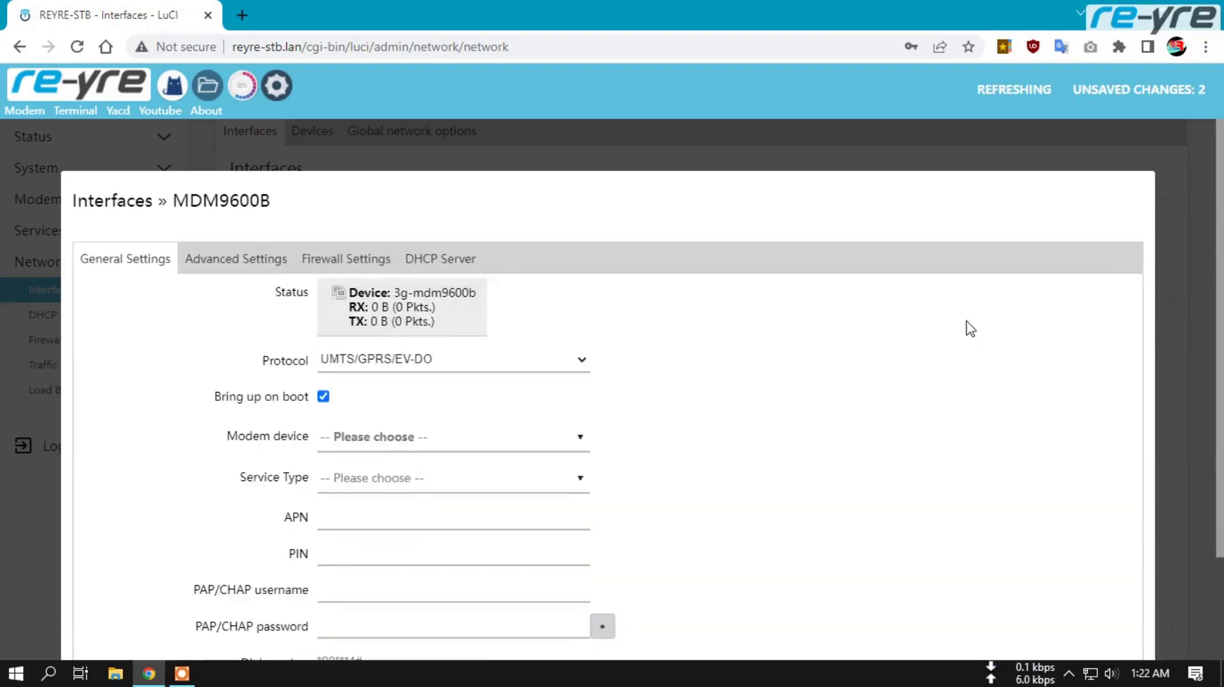
- Assign the MDM9600B interface to the wan firewall zone and return to its general settings
left_click(338, 175)
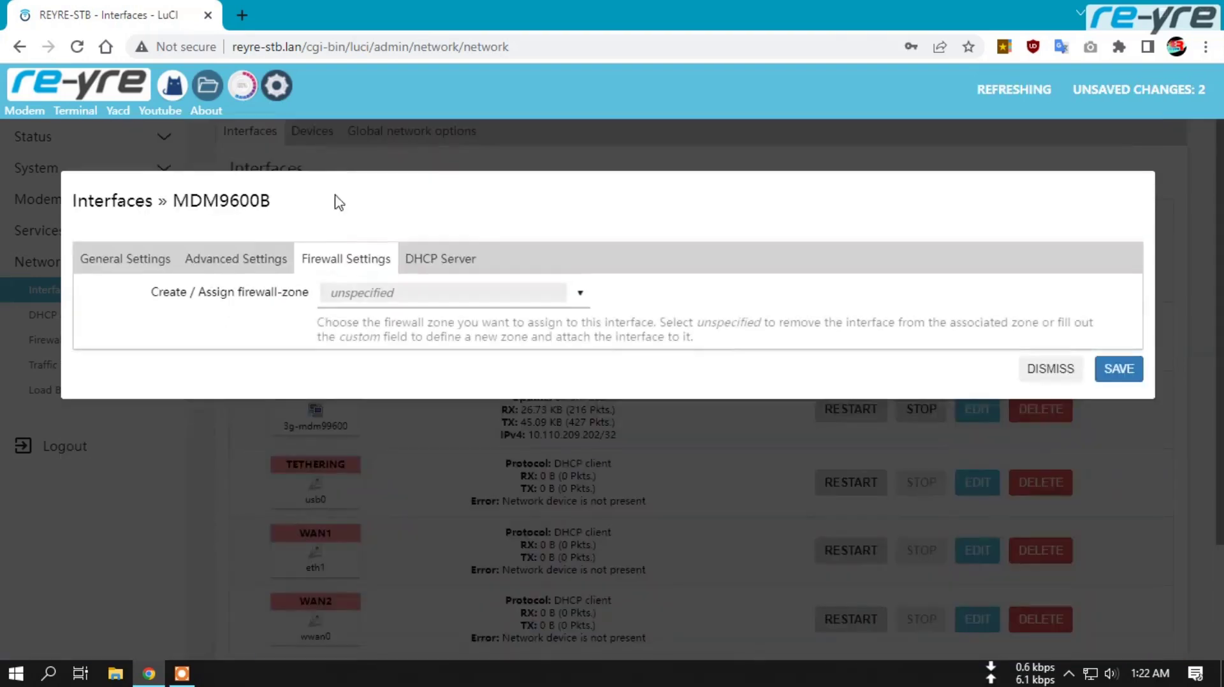
left_click(460, 290)
left_click(430, 391)
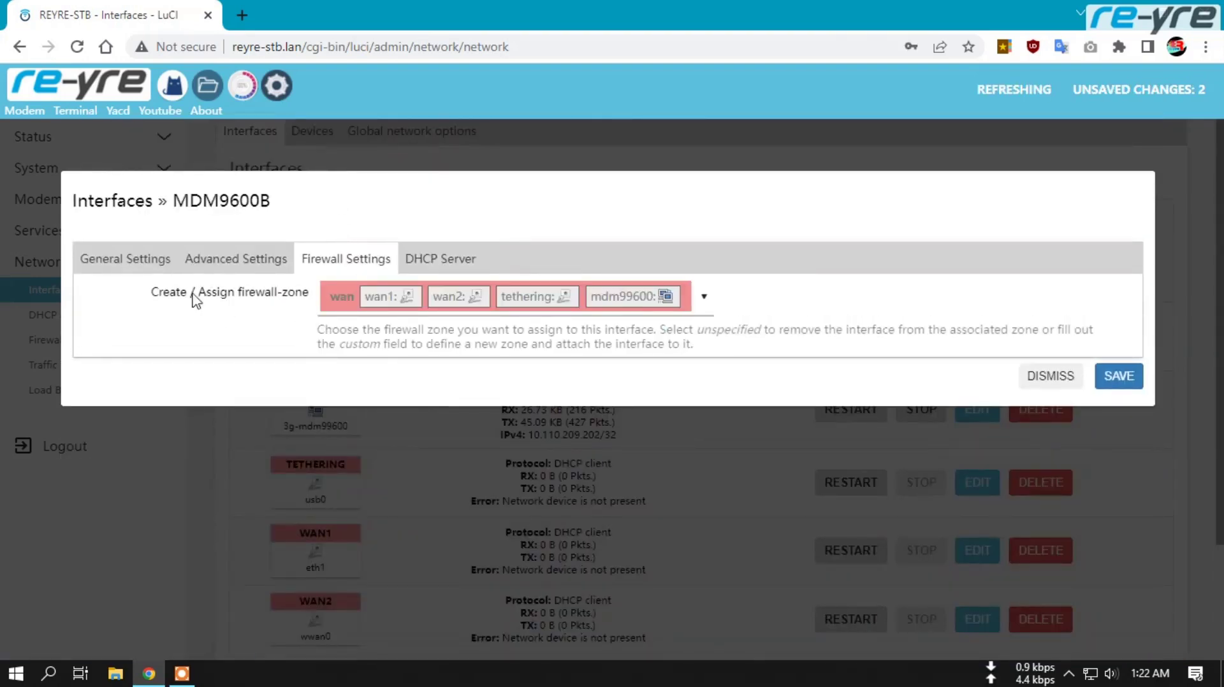
left_click(131, 259)
scroll(208, 369, "down", 2)
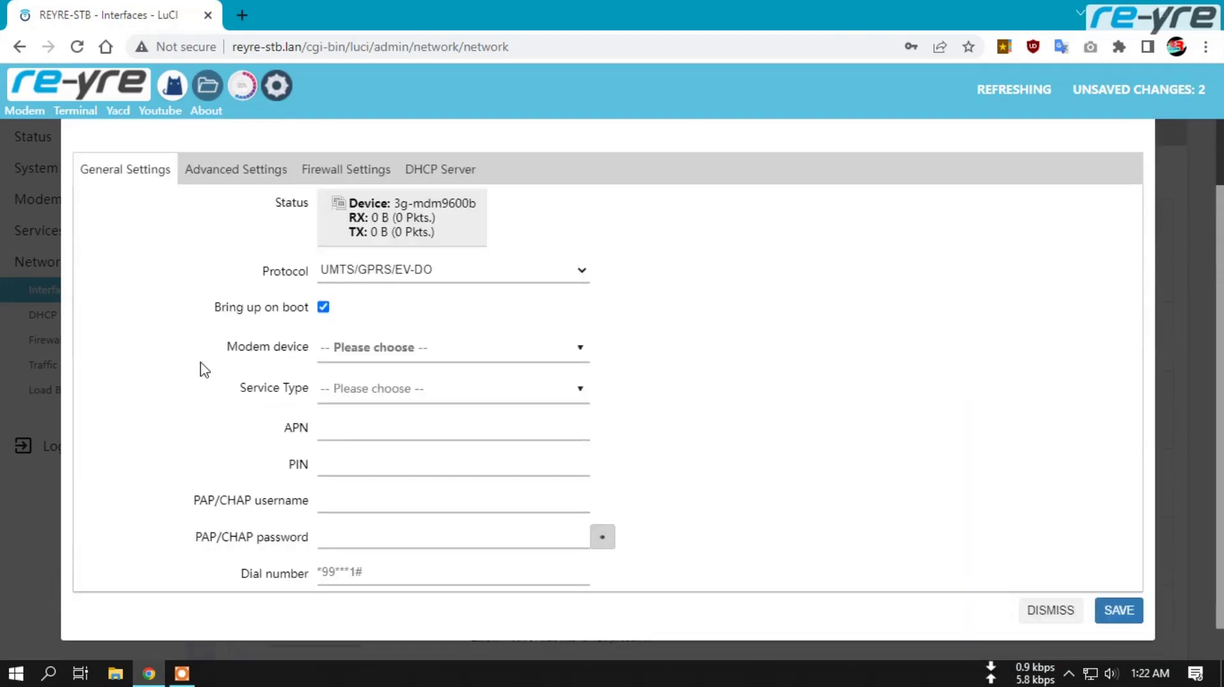
- Set the MDM9600B interface's modem device to /dev/ttyUSB1 and its service type to the custom value LTE
left_click(408, 348)
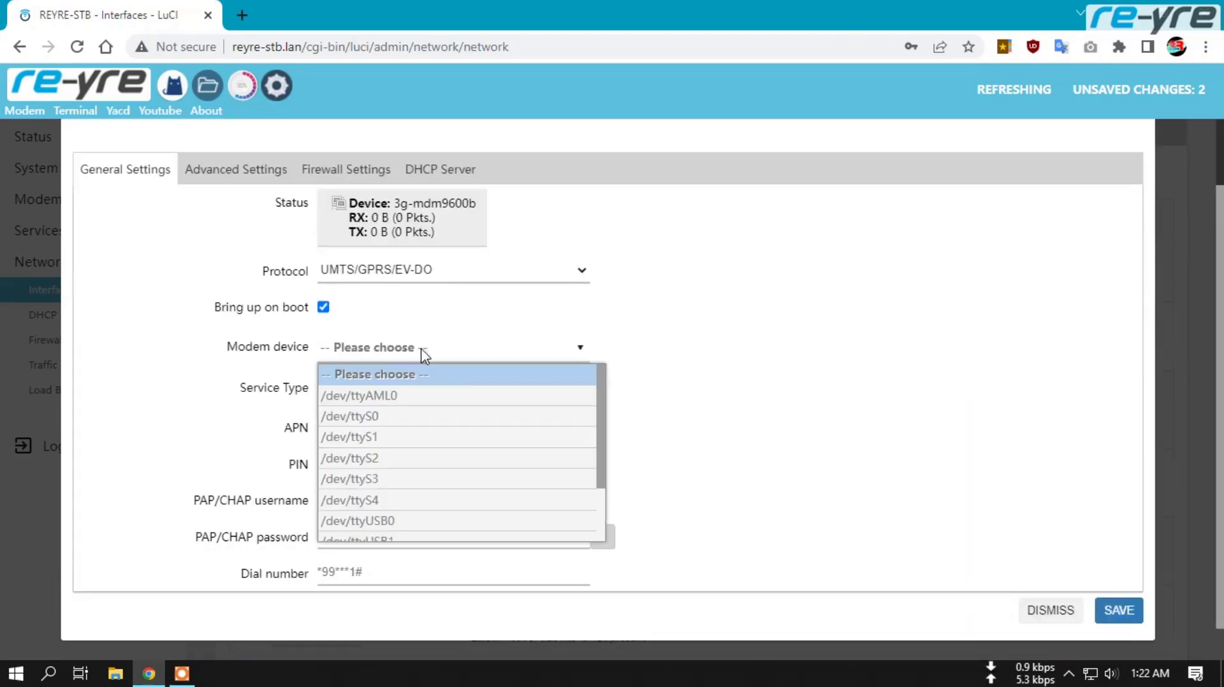
scroll(424, 500, "down", 2)
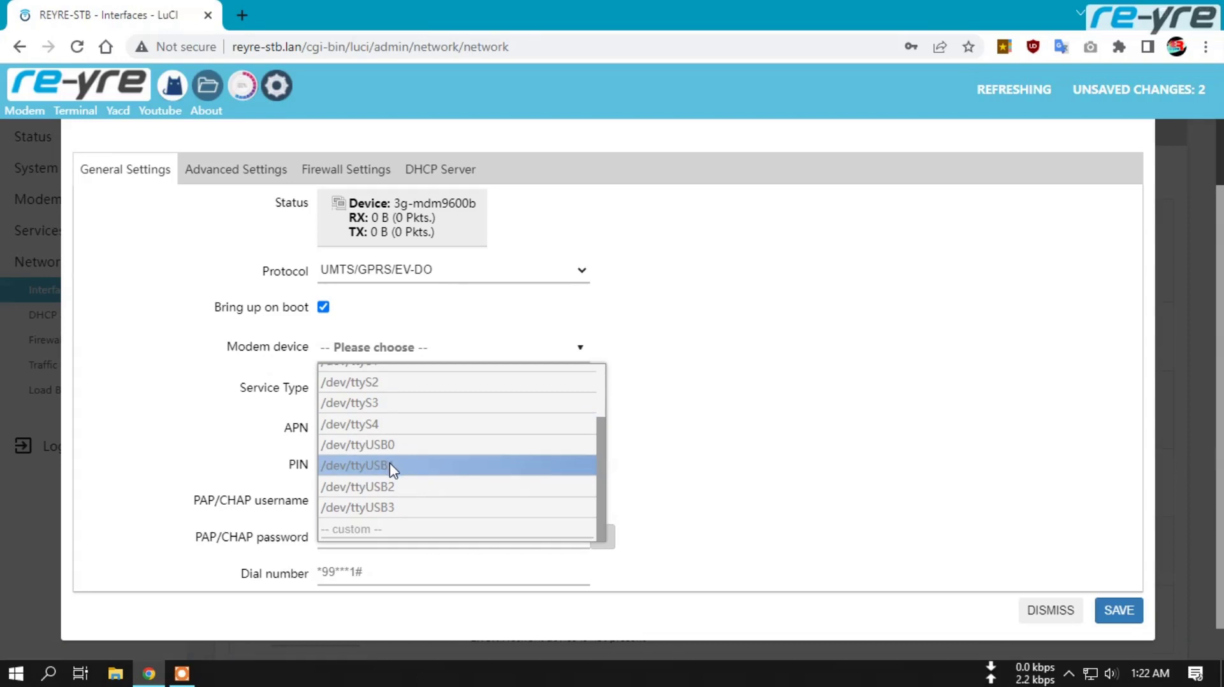
left_click(389, 466)
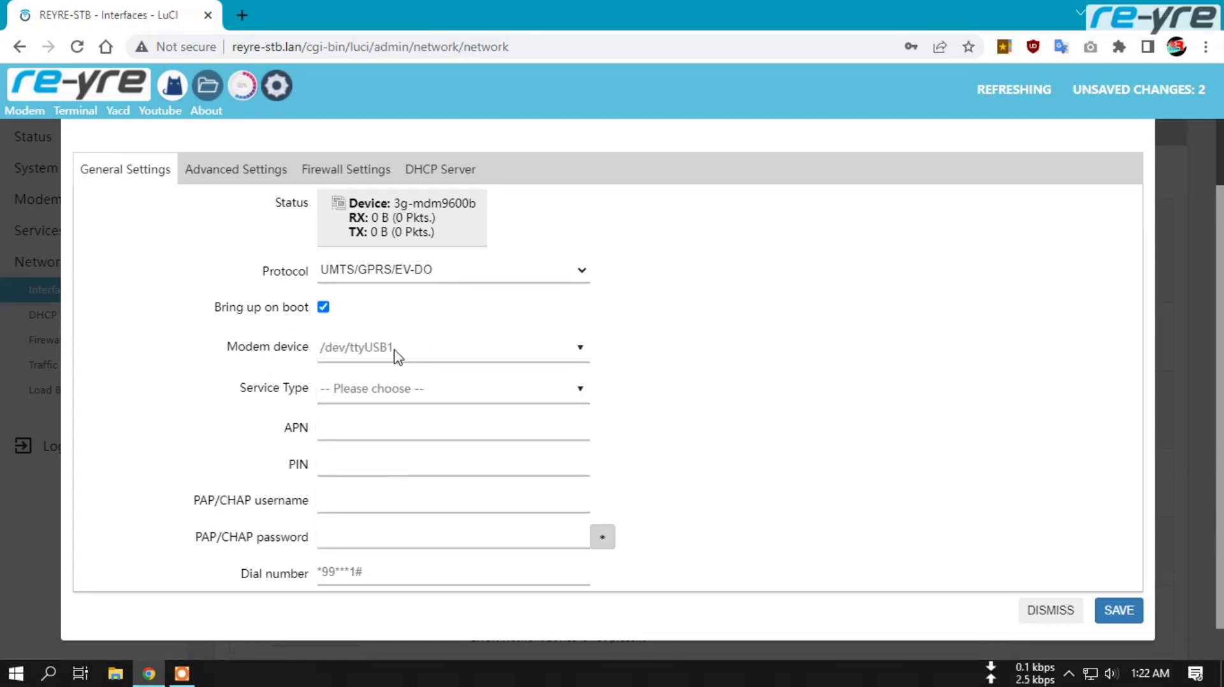
left_click(415, 393)
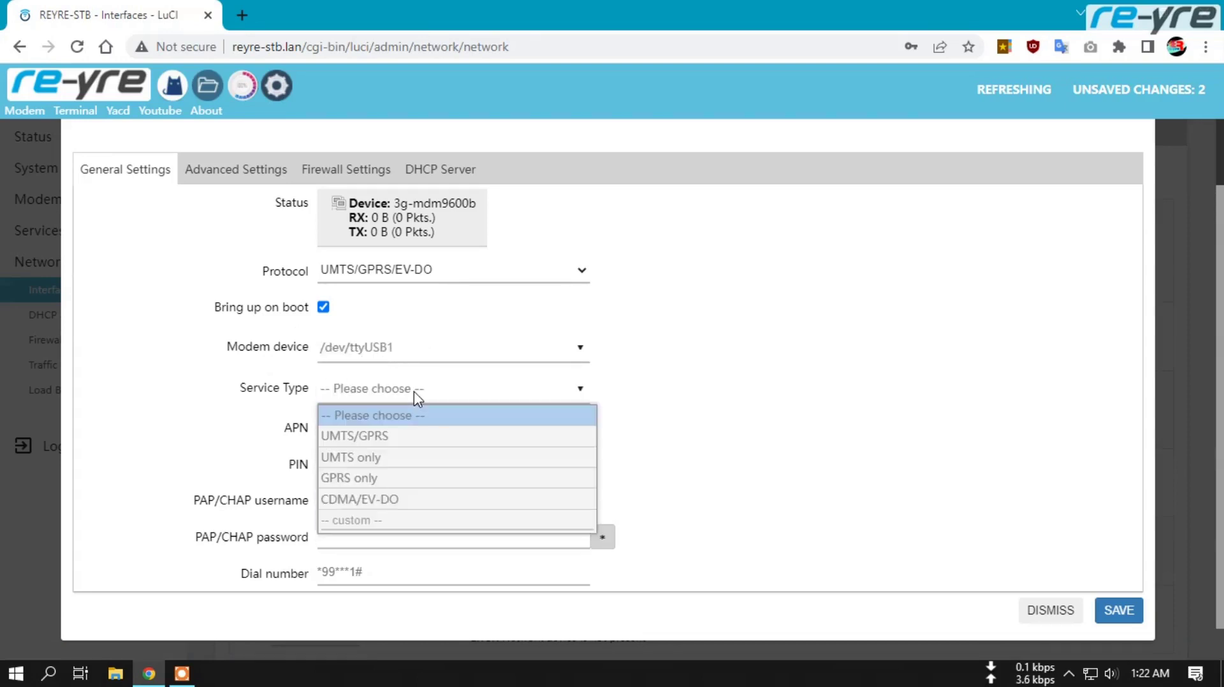
type("LTE")
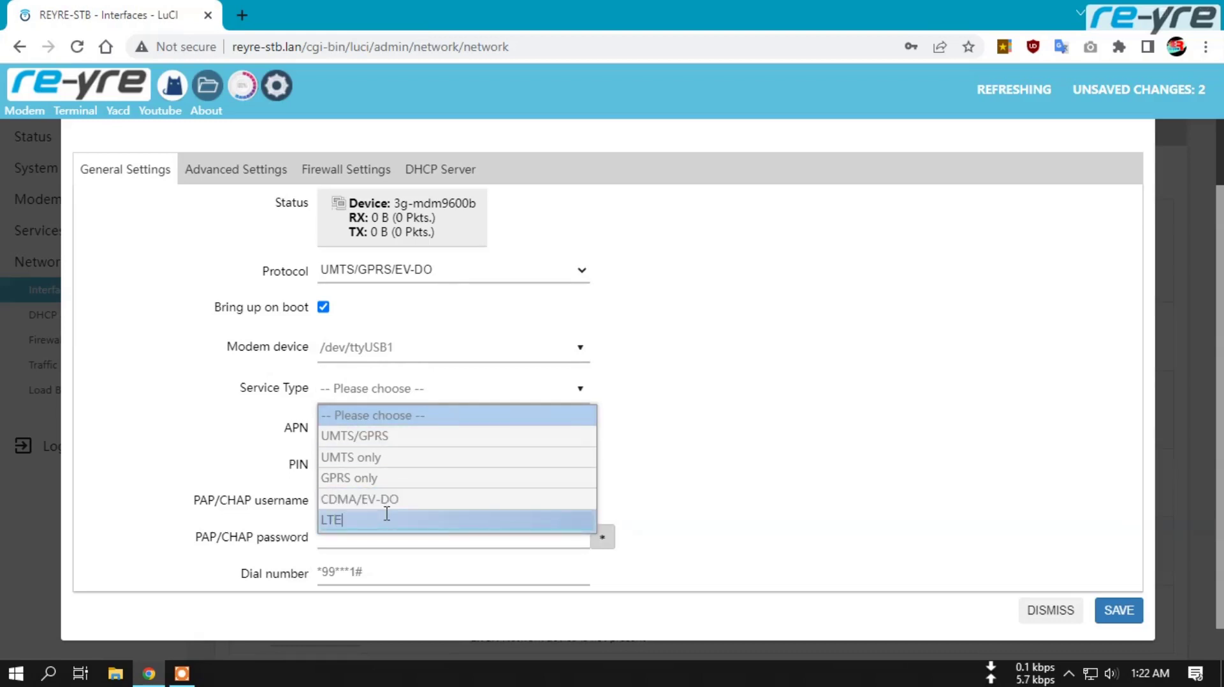
key("Return")
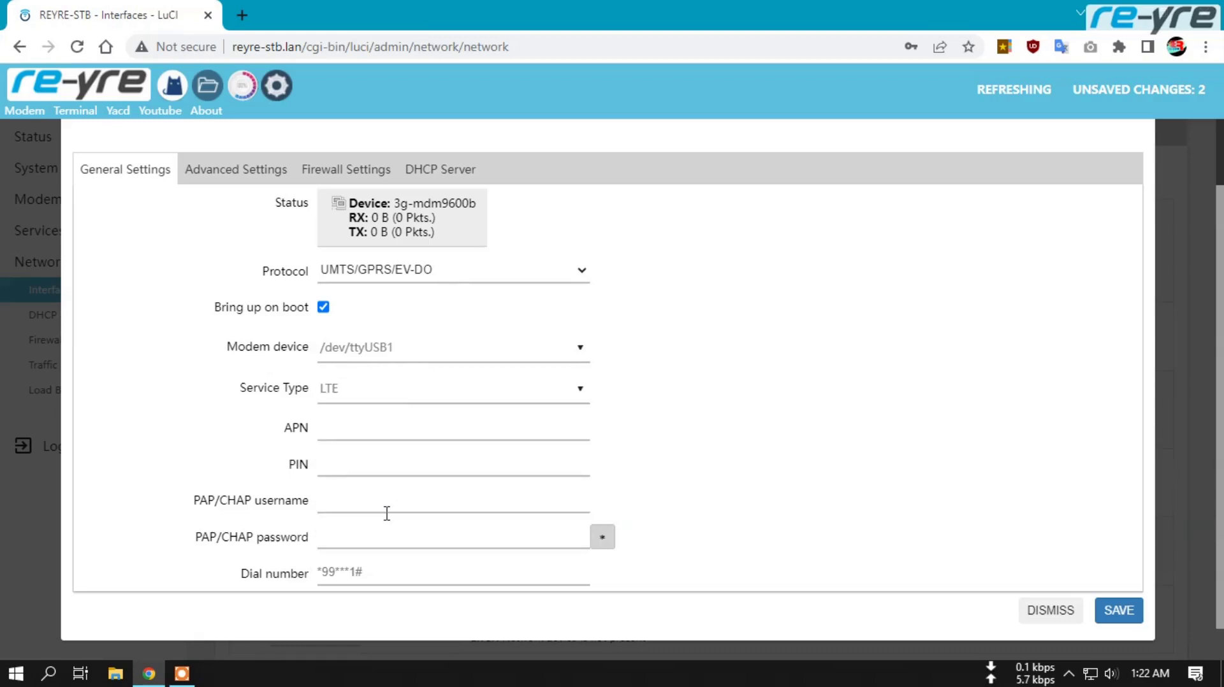
- Set the APN to internet and save the MDM9600B interface settings
left_click(368, 438)
type("inter")
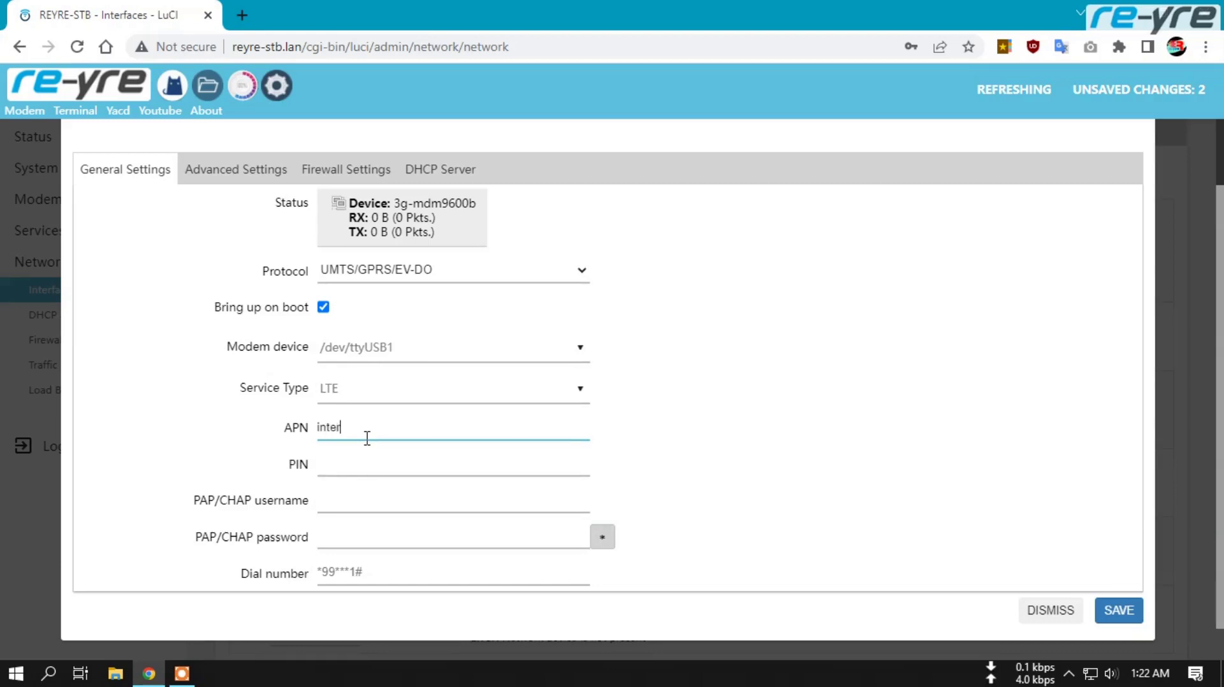
type("net")
left_click(1132, 614)
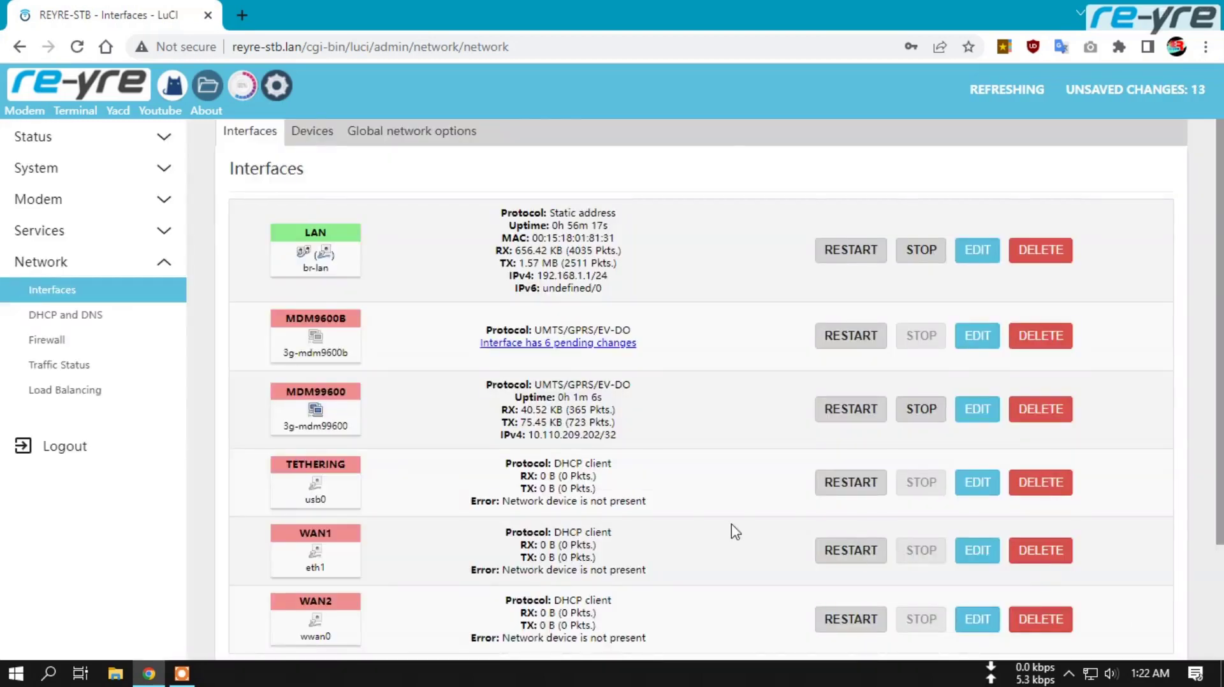
- Save and apply the pending network changes, and check the connection status and IPv4 address of the two modem interfaces
scroll(689, 523, "down", 1)
left_click(996, 592)
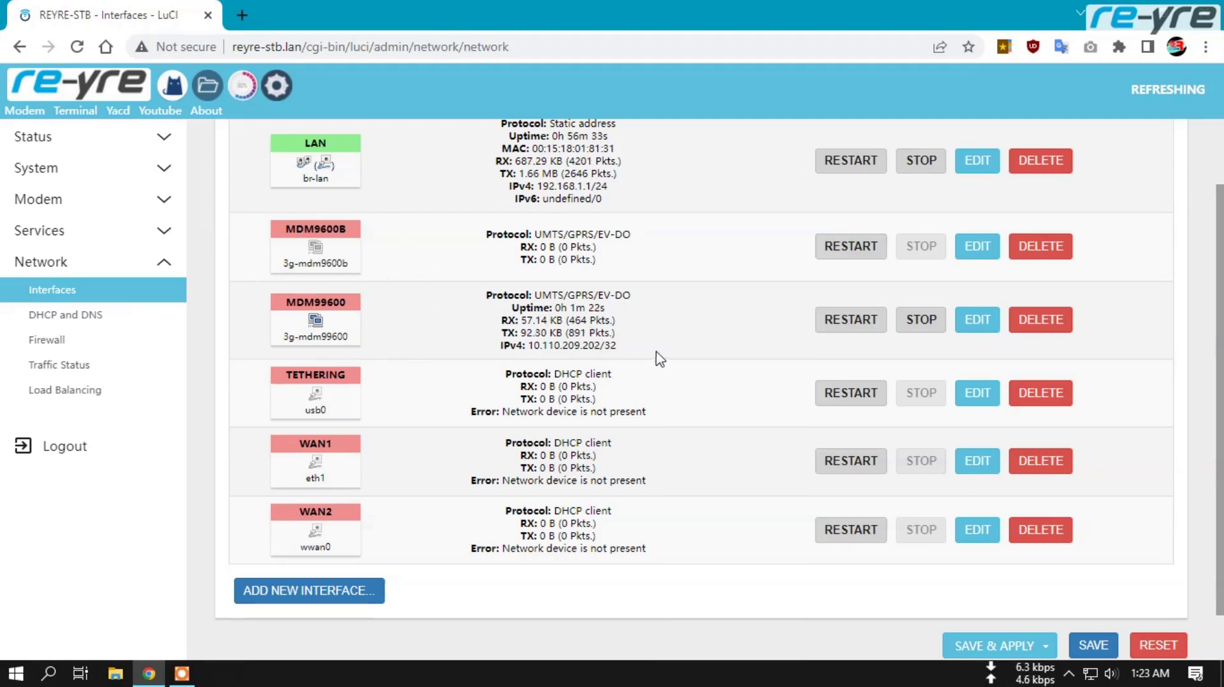
scroll(653, 345, "up", 2)
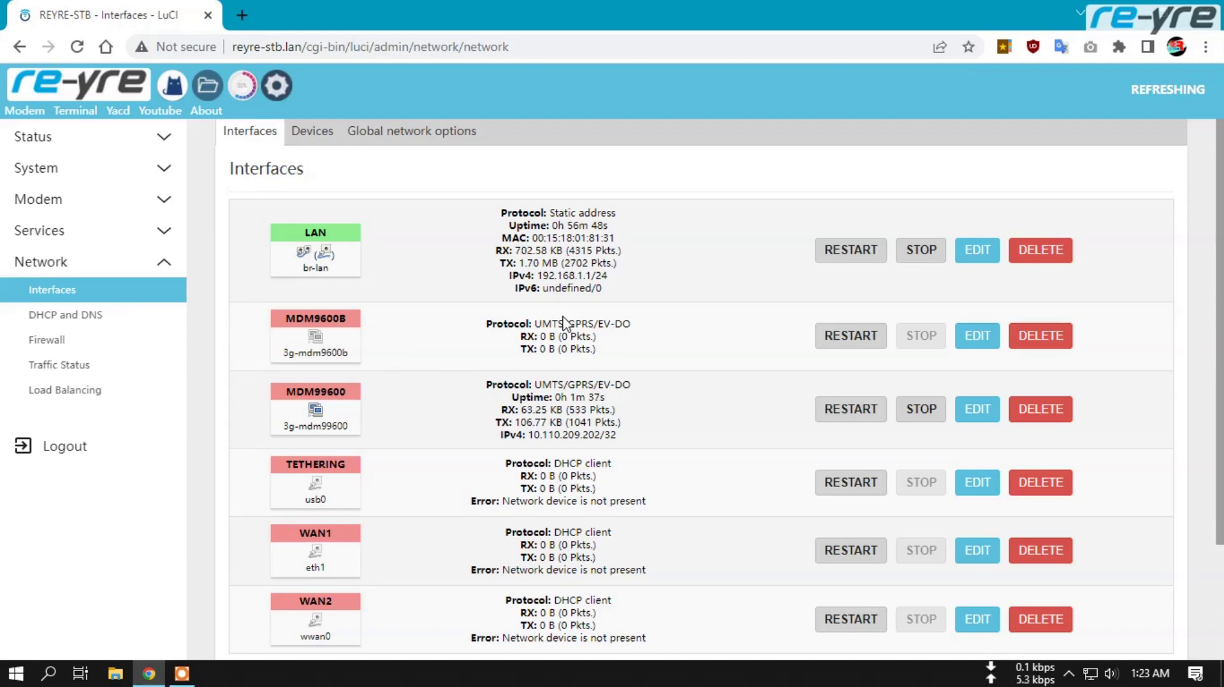
scroll(664, 360, "down", 3)
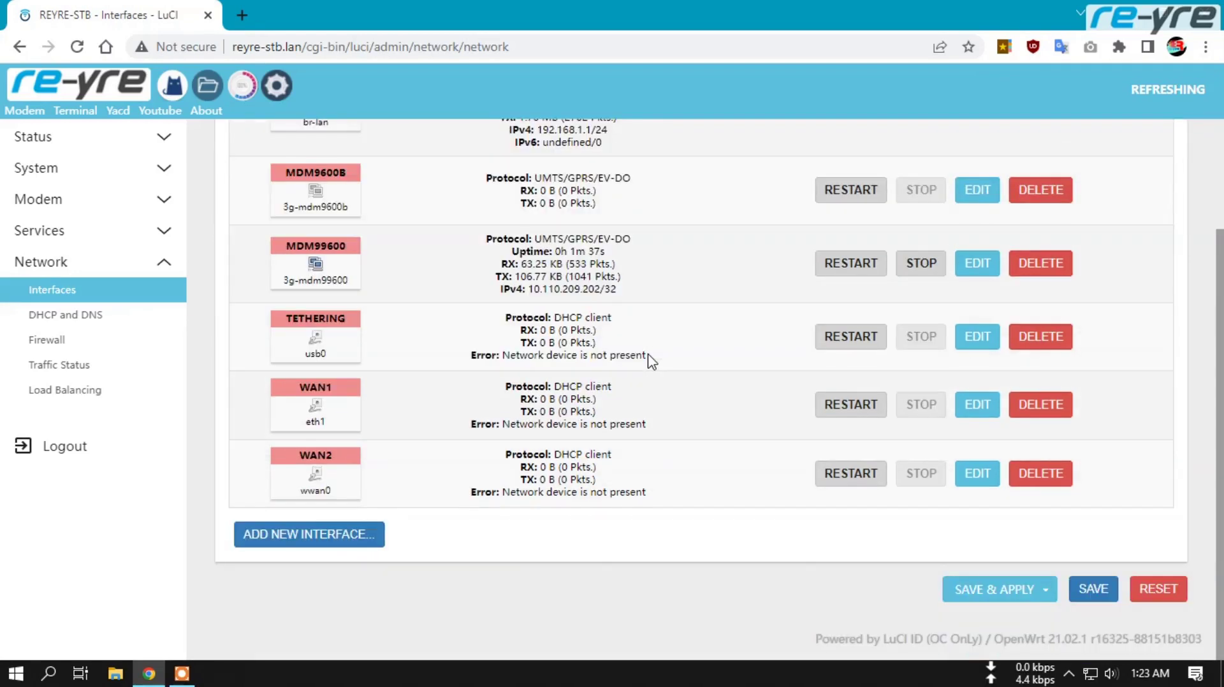
scroll(647, 358, "up", 3)
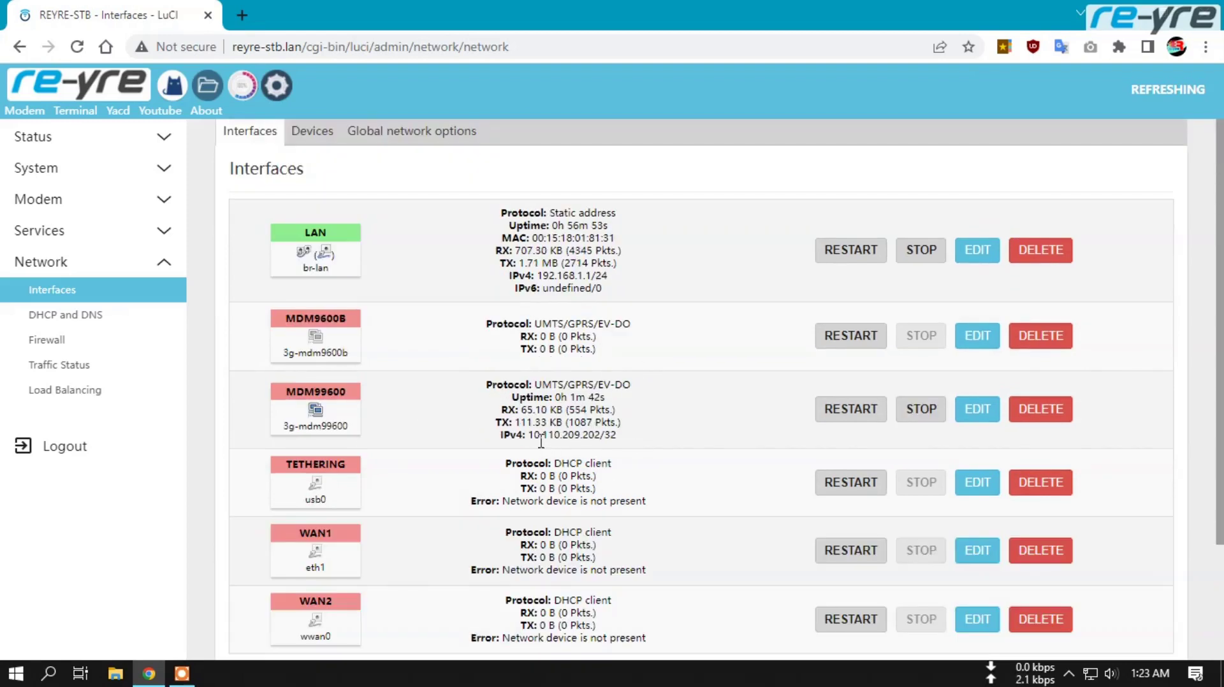
left_click_drag(526, 435, 625, 440)
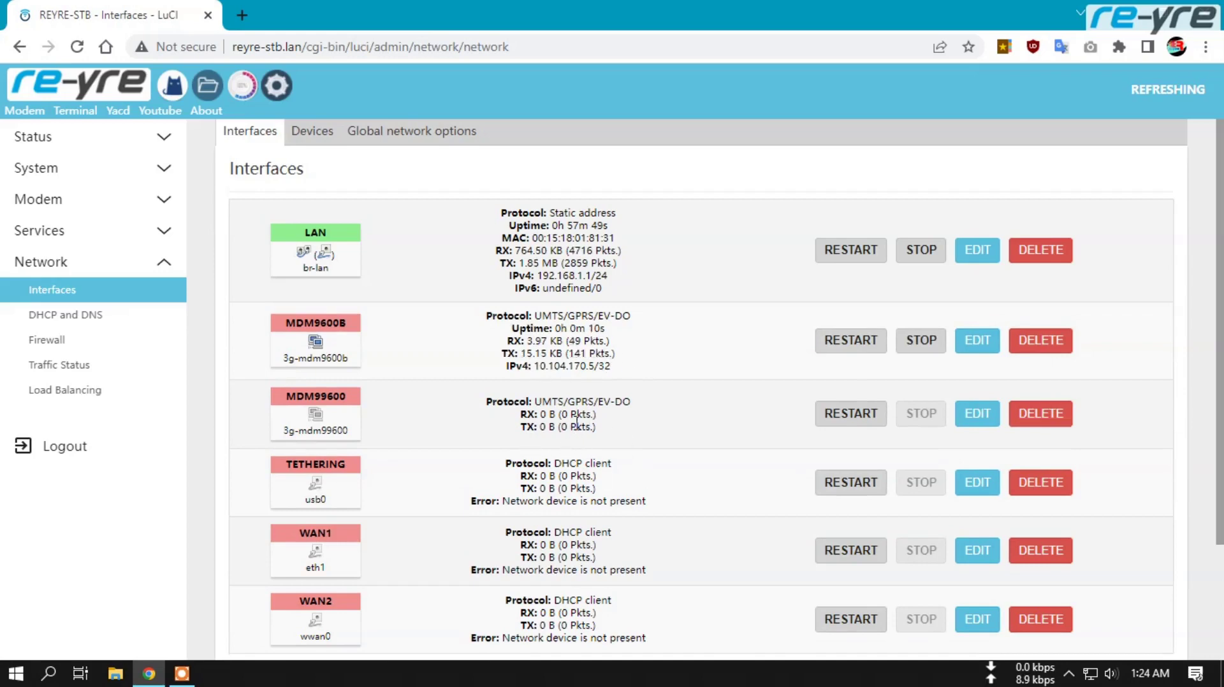
- Review the general settings of the MDM99600 and MDM9600B interfaces, dismiss each without changes, and look over the interface list
left_click(989, 409)
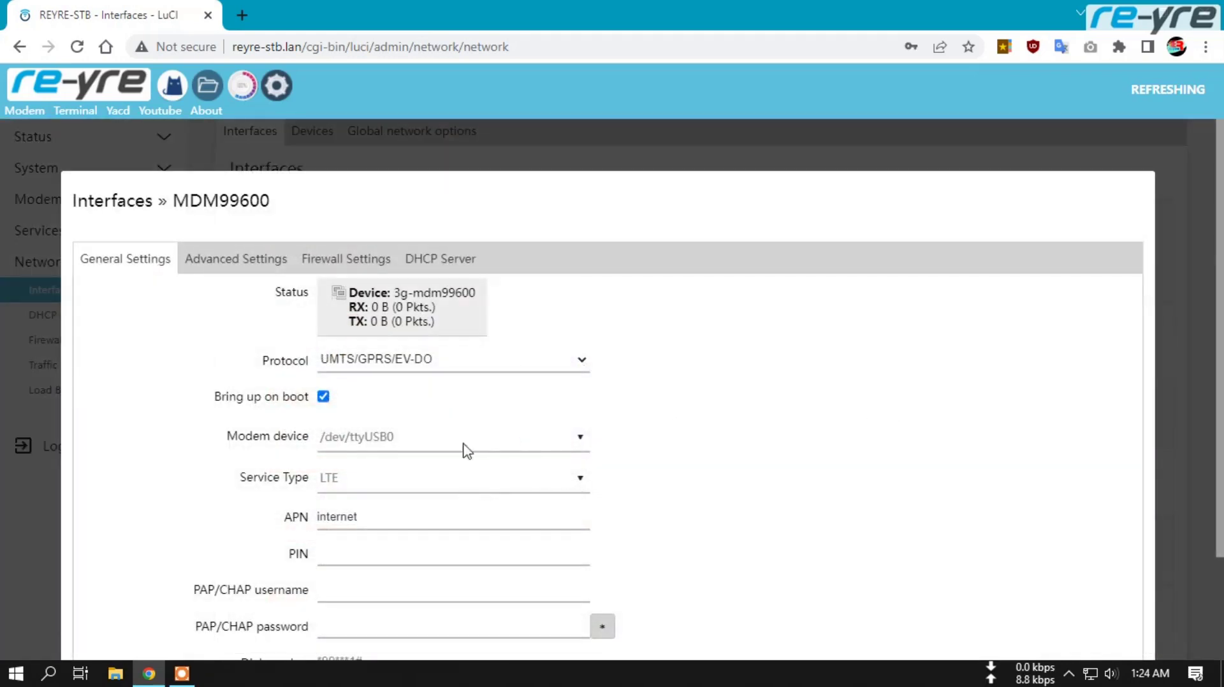
scroll(1014, 453, "down", 2)
left_click(1042, 573)
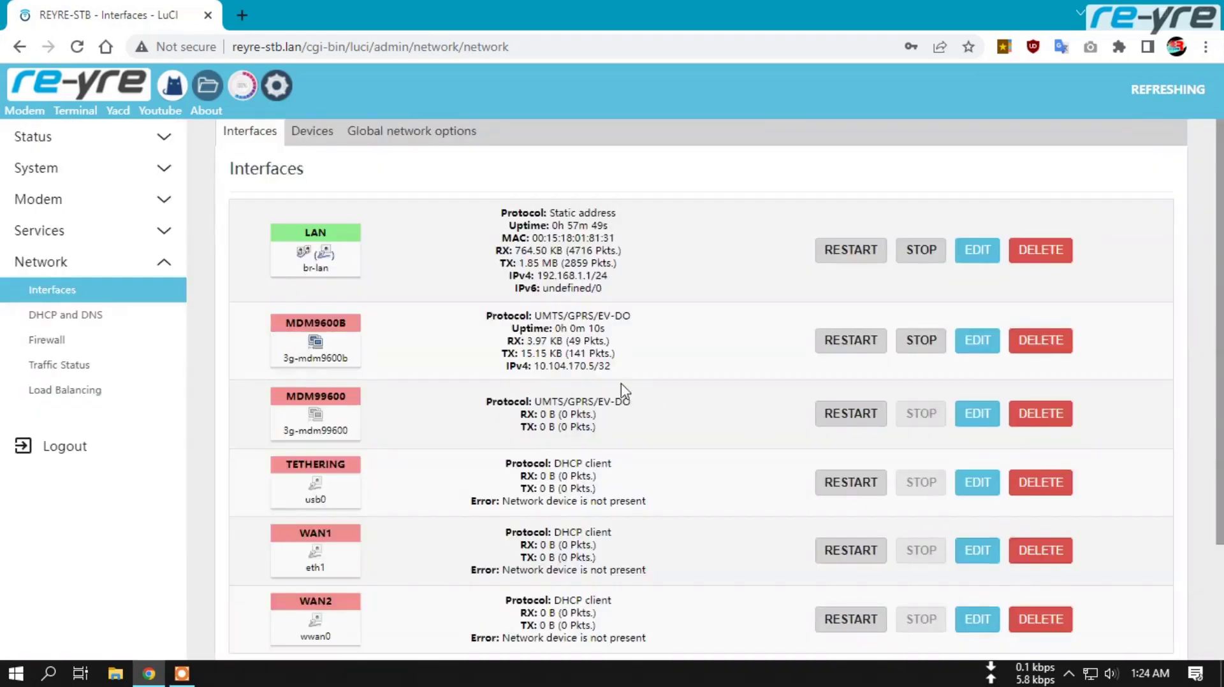
left_click(986, 341)
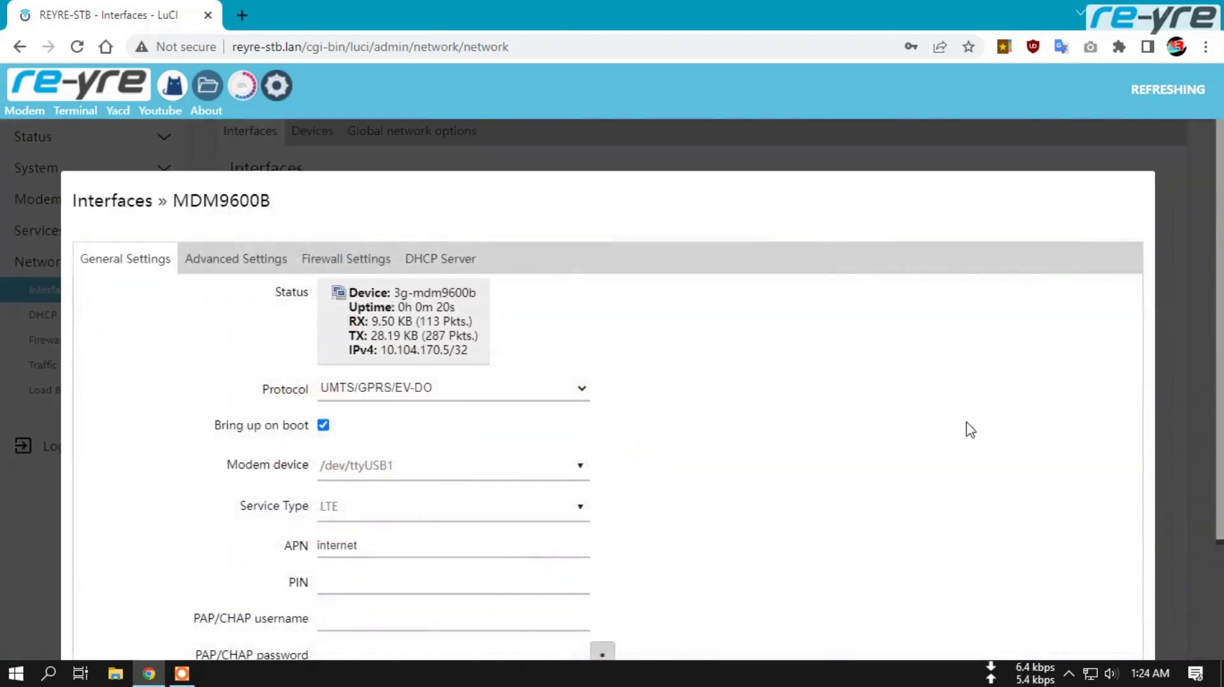
scroll(969, 424, "down", 2)
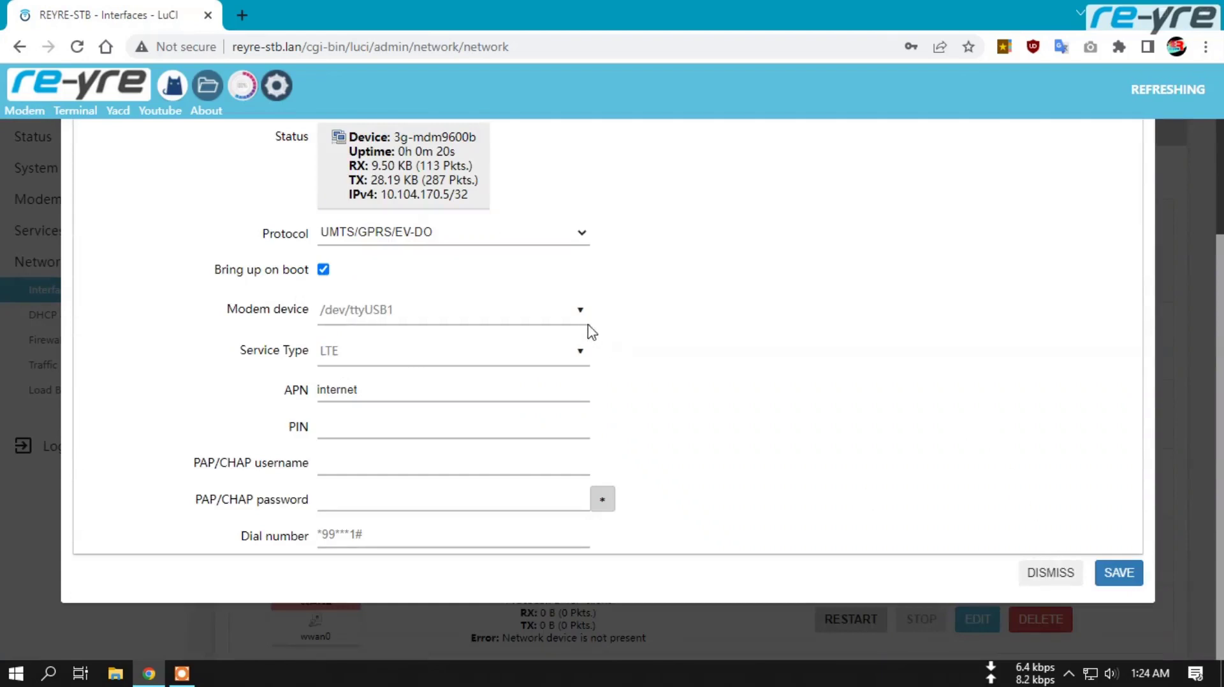
left_click(1045, 577)
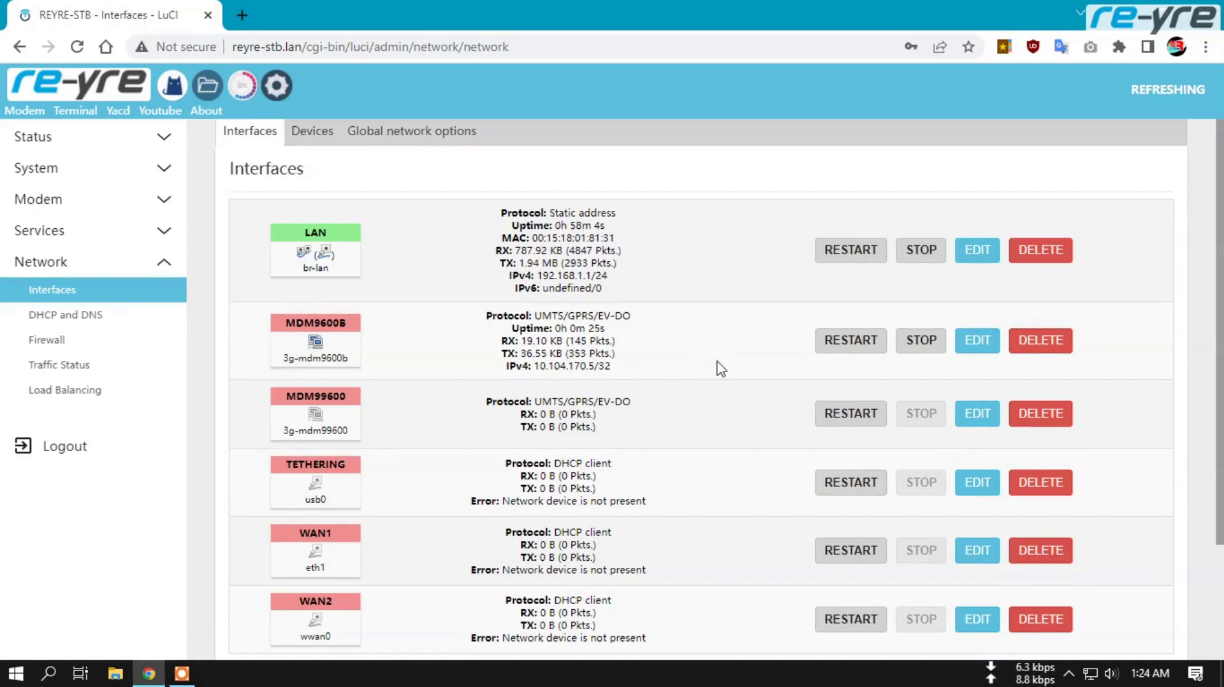
scroll(711, 360, "down", 3)
scroll(688, 325, "up", 3)
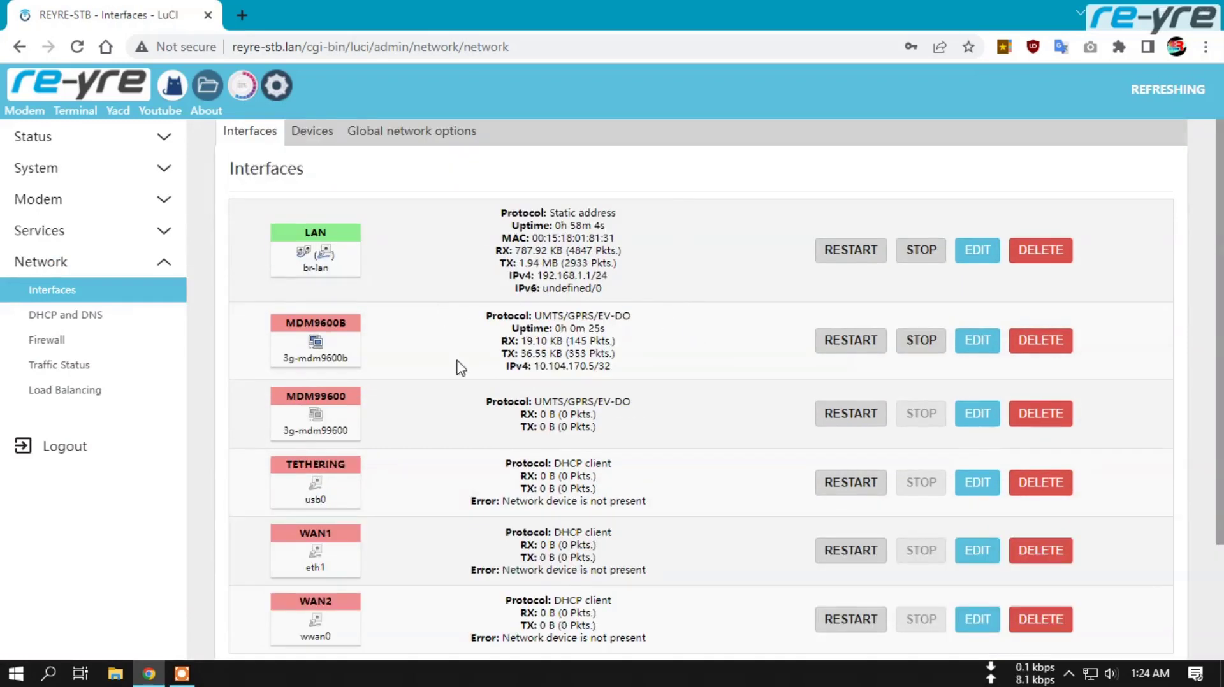